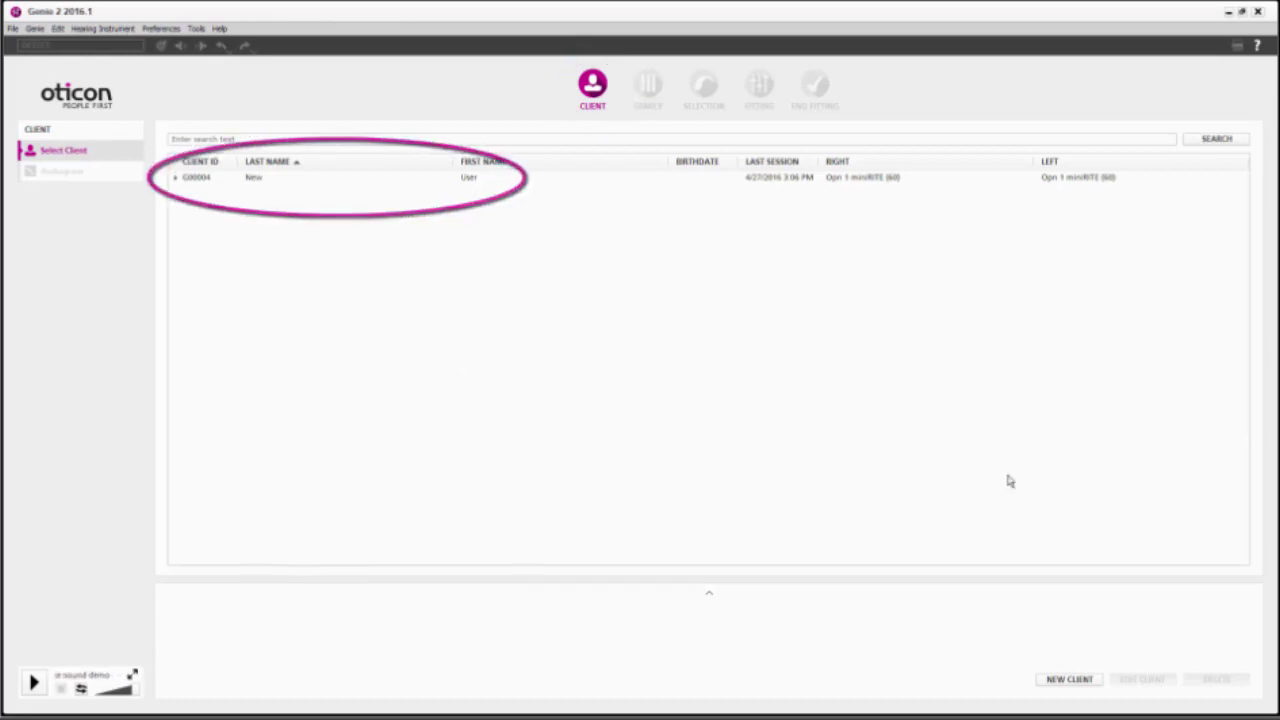
Create a new client record, fill in the client's first and last name, and save it.
left_click(1070, 680)
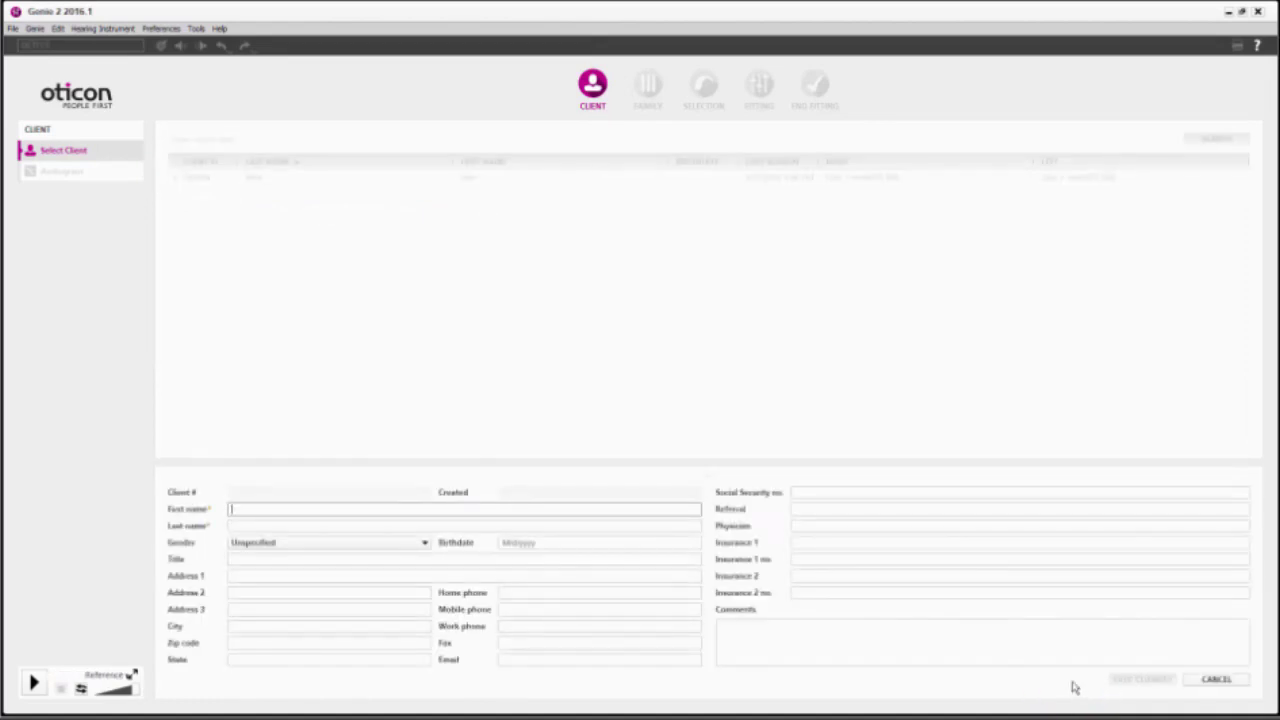
type("Client")
key("Tab")
type("New")
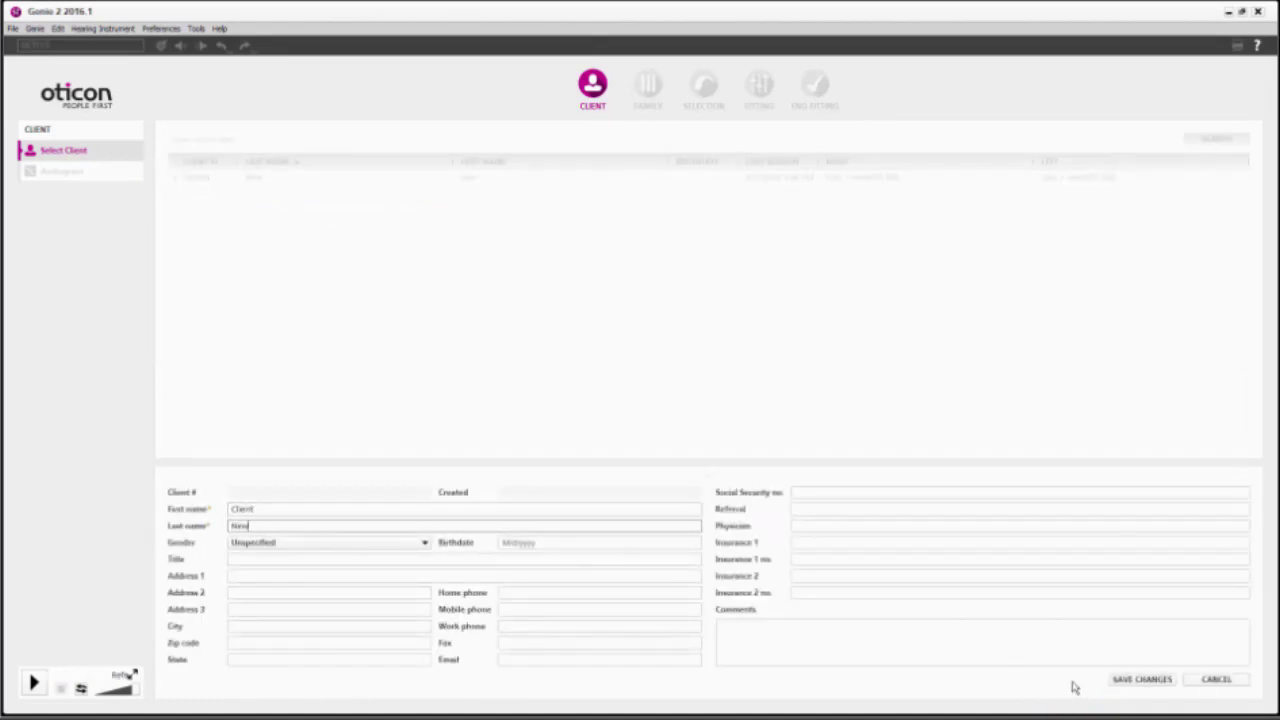
left_click(1145, 680)
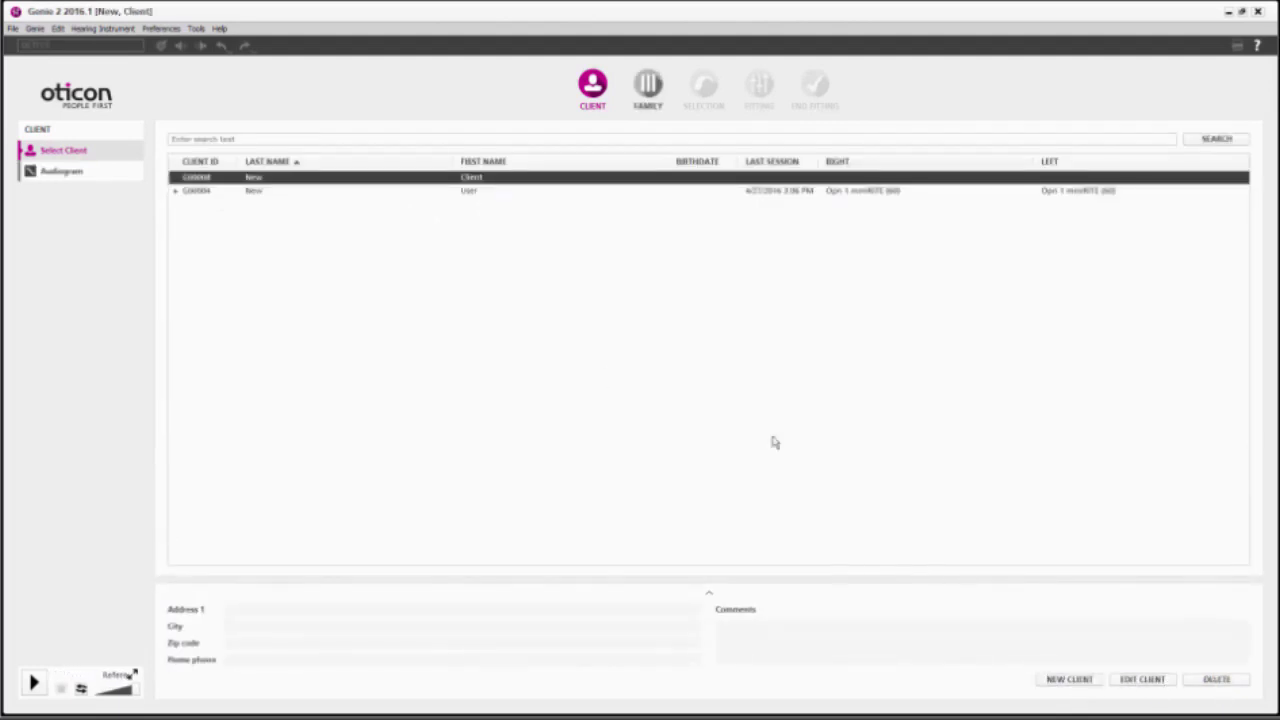
Plot the right ear's AC audiogram from 0 dB at 125 Hz to 40 dB at 8k, copy it to the left ear and save it.
left_click(94, 178)
mouse_move(309, 177)
left_mouse_down()
mouse_move(426, 214)
mouse_move(486, 209)
mouse_move(547, 254)
mouse_move(666, 297)
left_mouse_up()
left_click(698, 199)
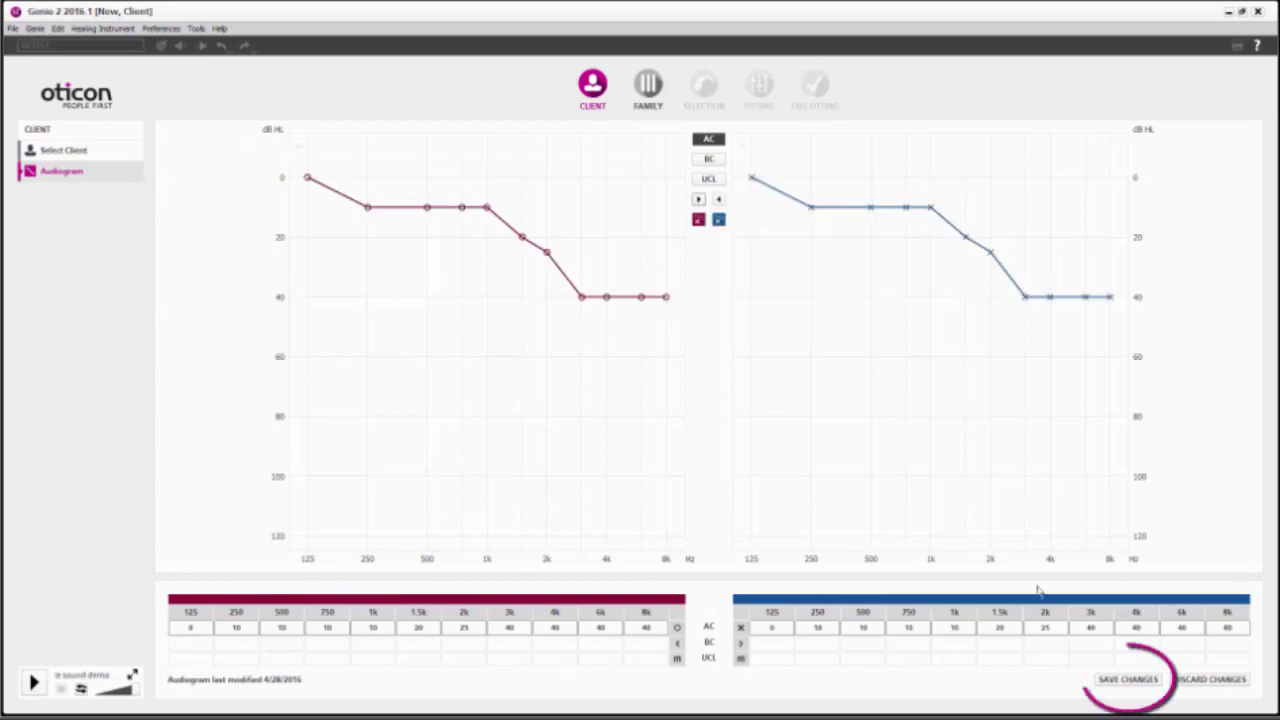
left_click(1130, 681)
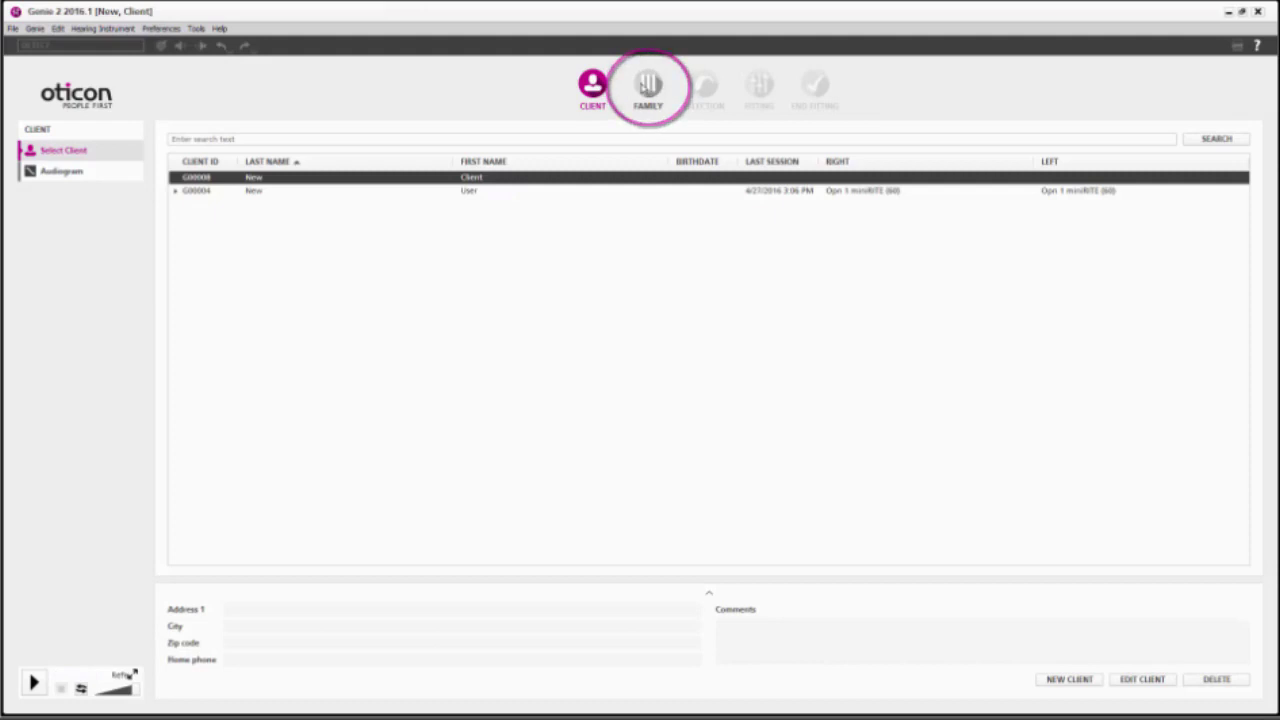
Detect the Opn 1 miniRITE instruments and connect them with Standard 60 receivers on both ears.
left_click(645, 86)
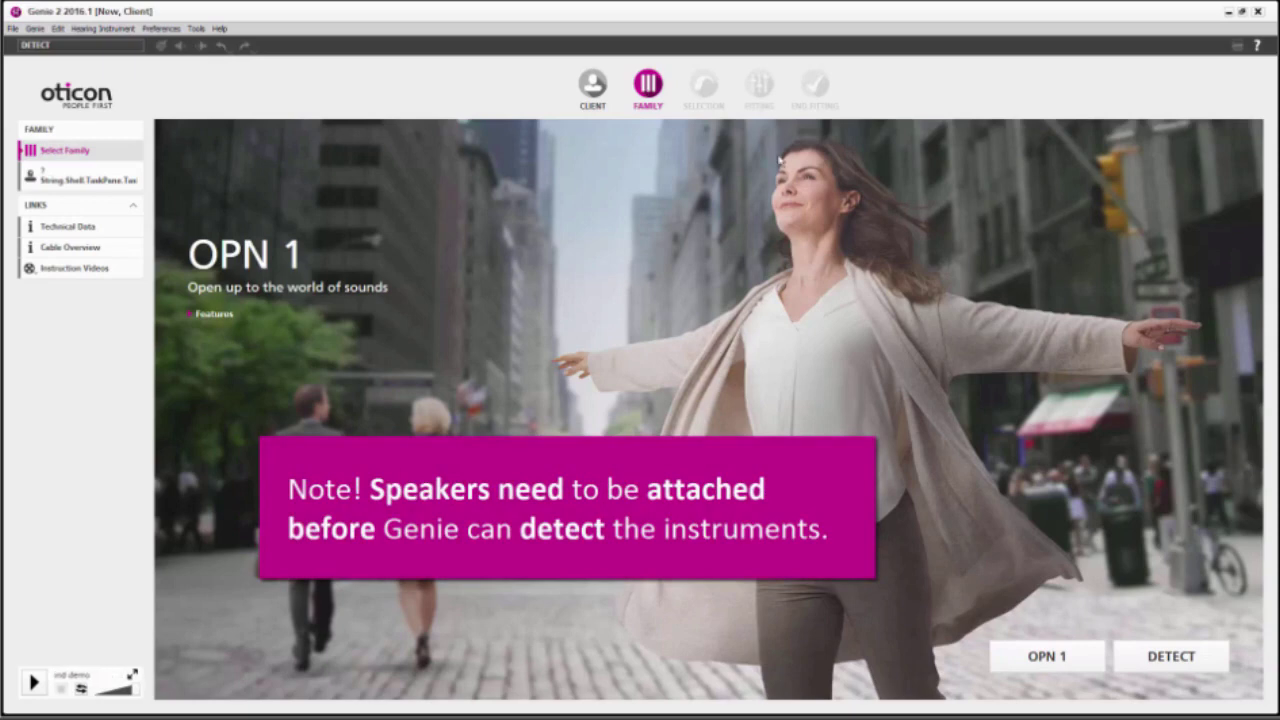
left_click(1134, 655)
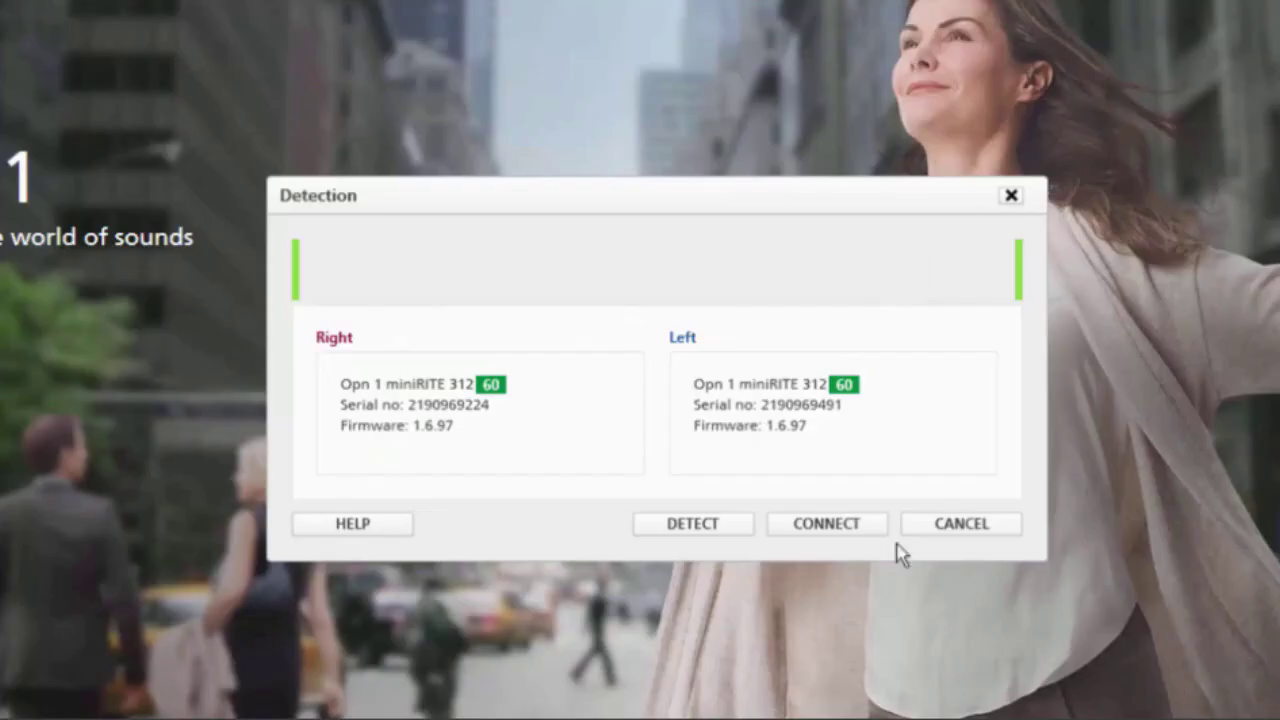
left_click(754, 447)
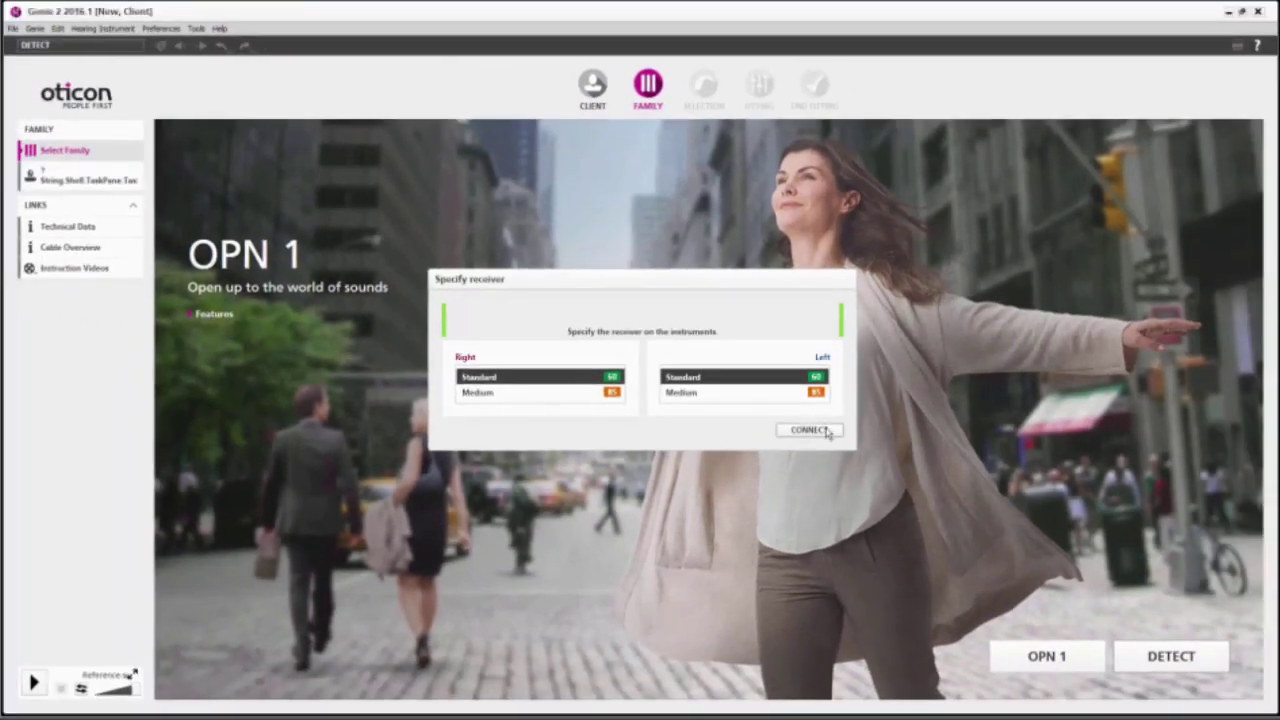
left_click(809, 430)
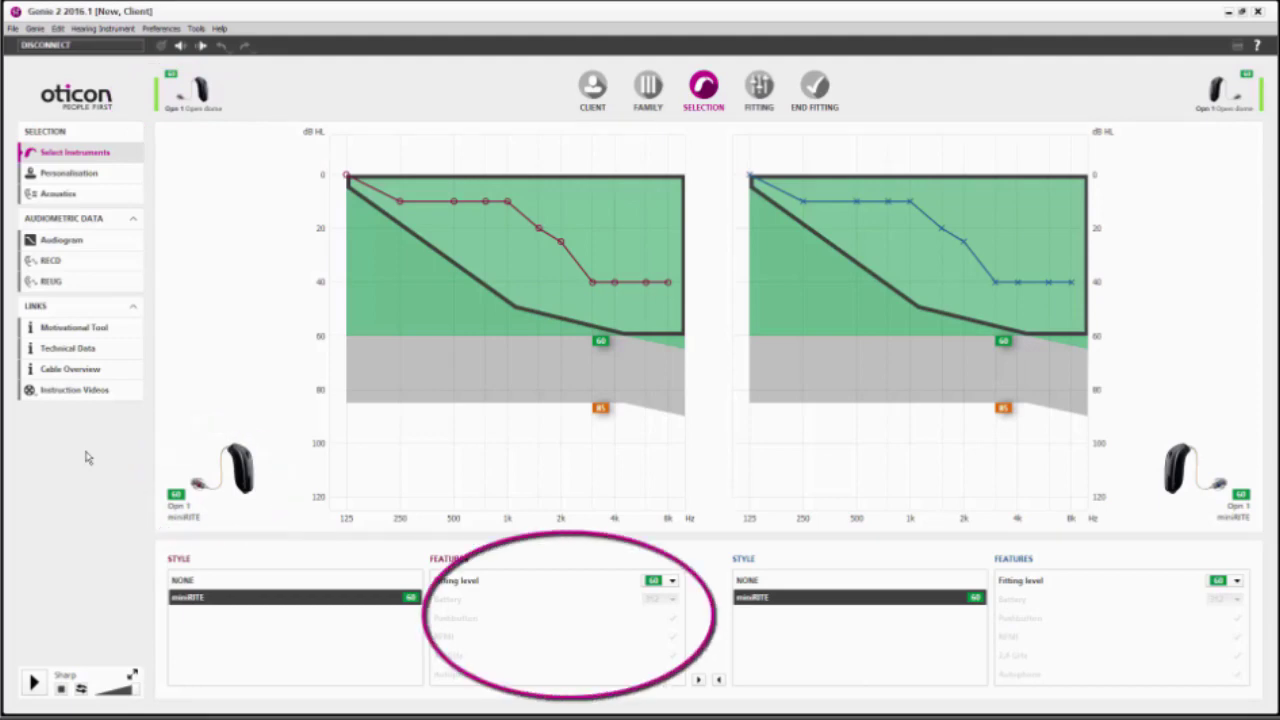
Set the client's personalisation profile to Long-term experience for both ears, gender Male and age 17 - 59 years.
left_click(69, 174)
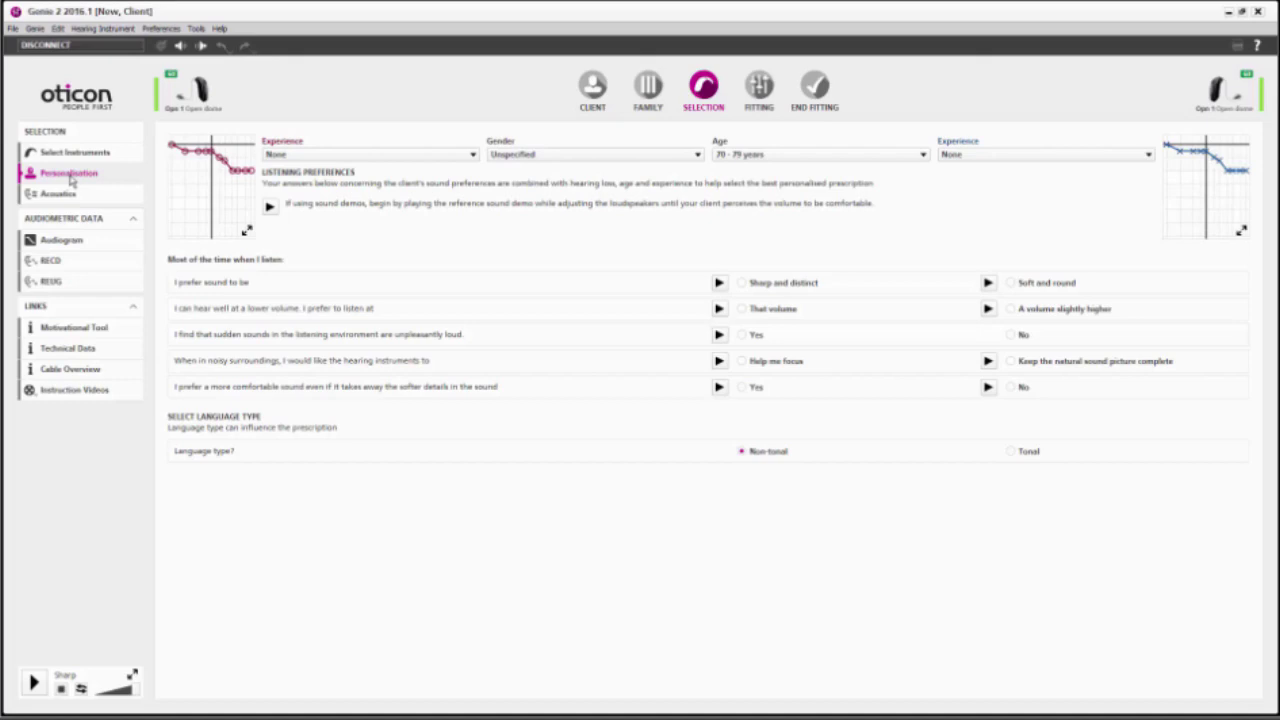
left_click(428, 158)
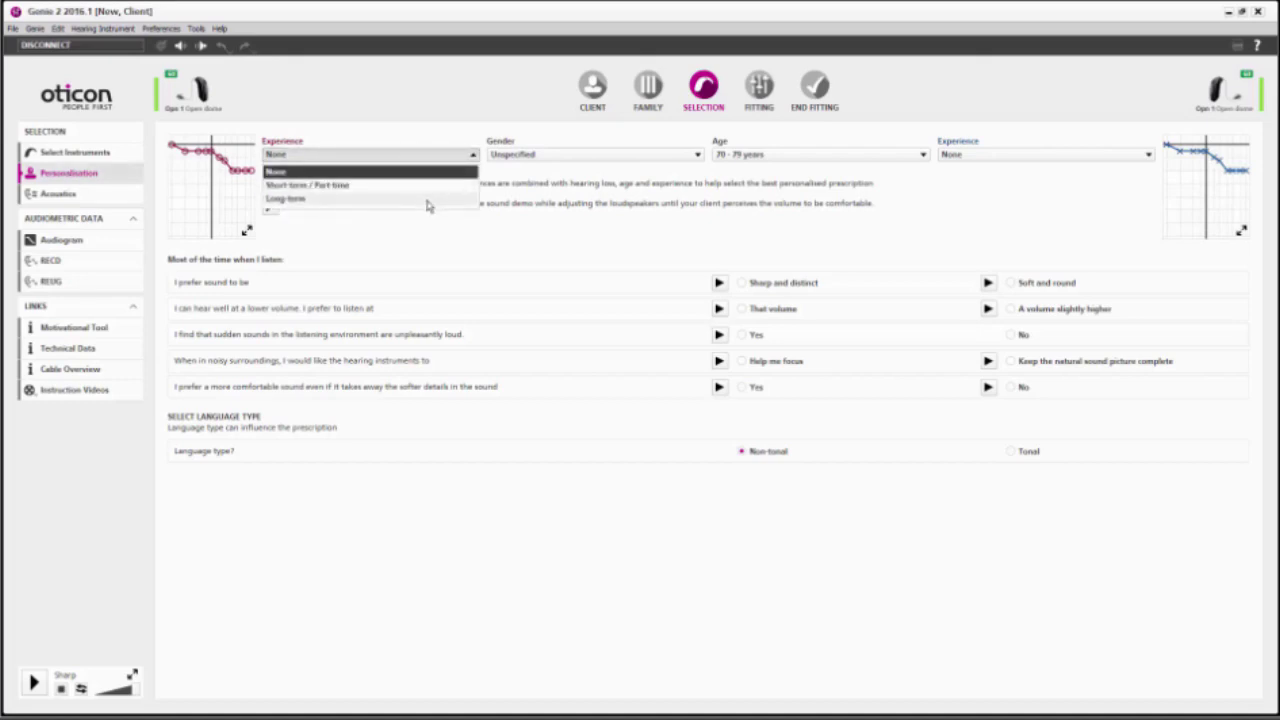
left_click(428, 204)
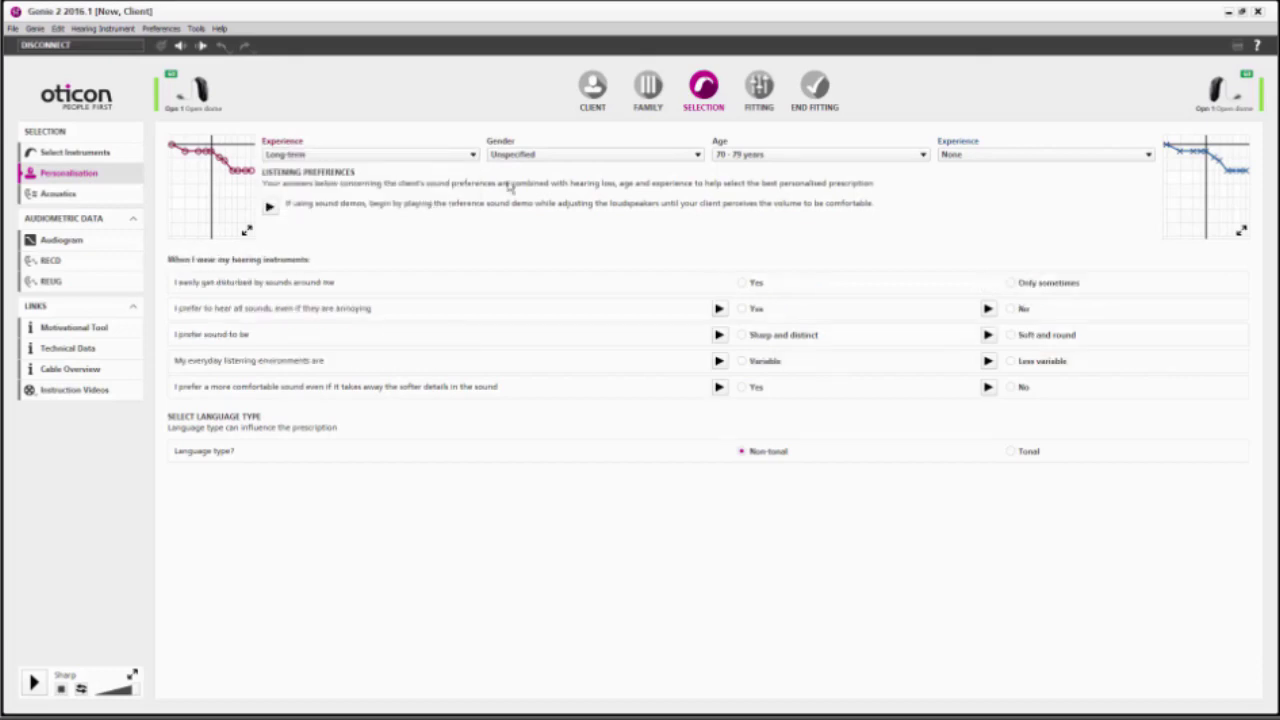
left_click(551, 154)
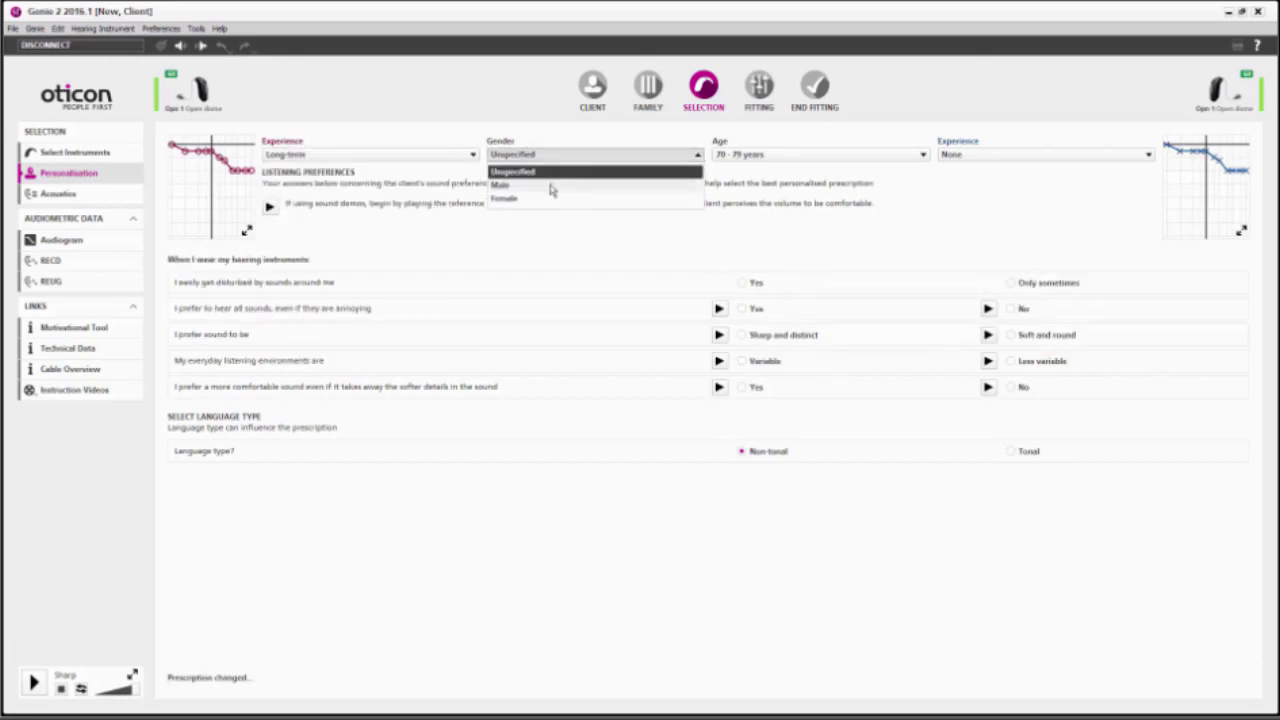
left_click(551, 188)
left_click(748, 155)
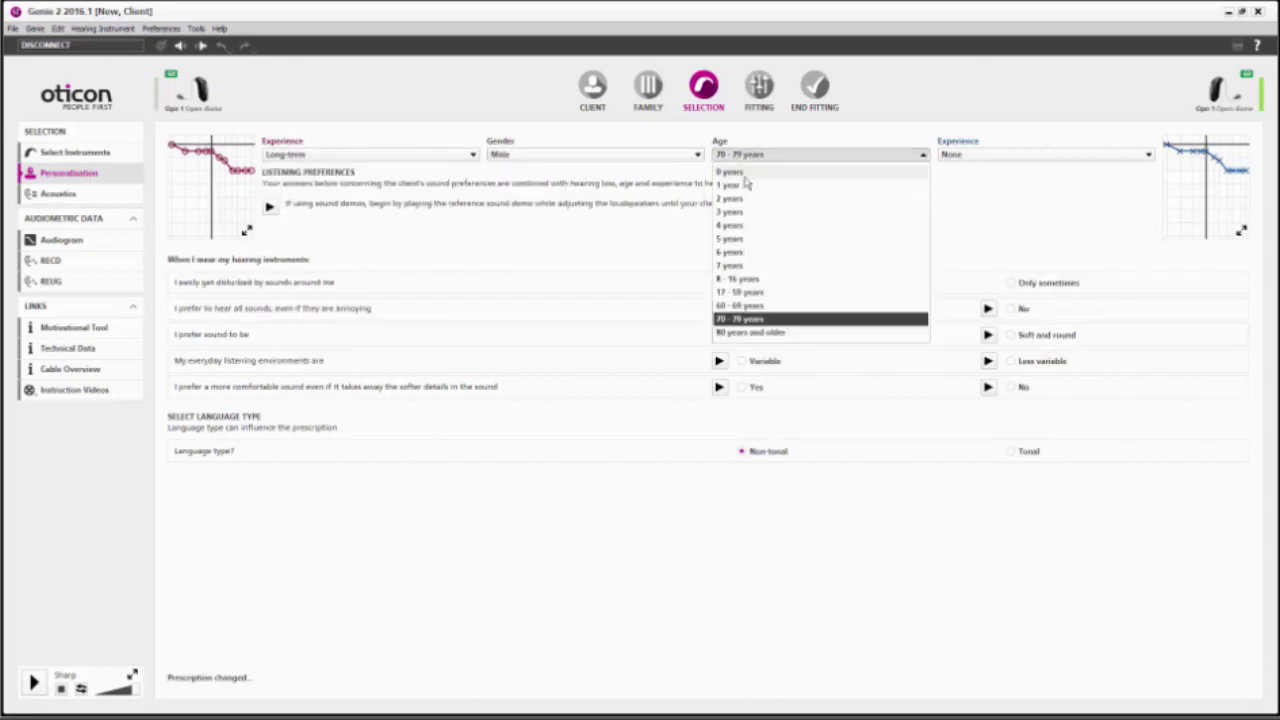
left_click(743, 293)
left_click(1078, 156)
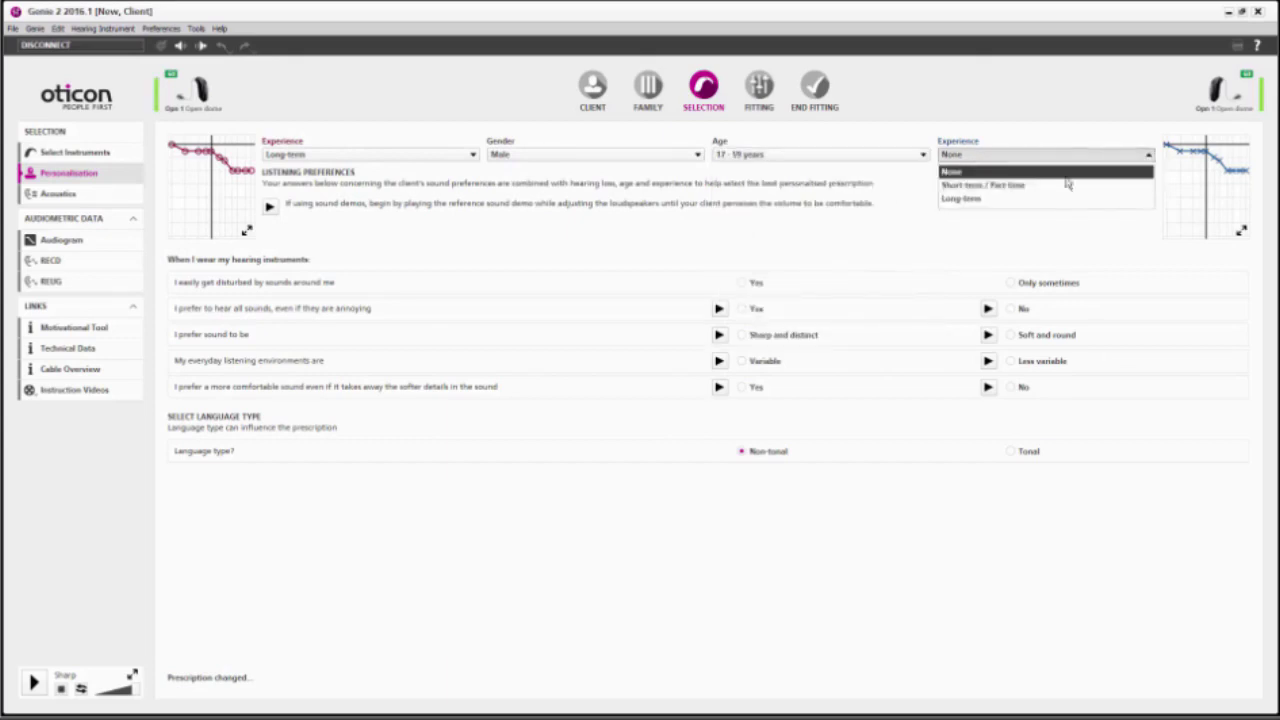
left_click(1061, 200)
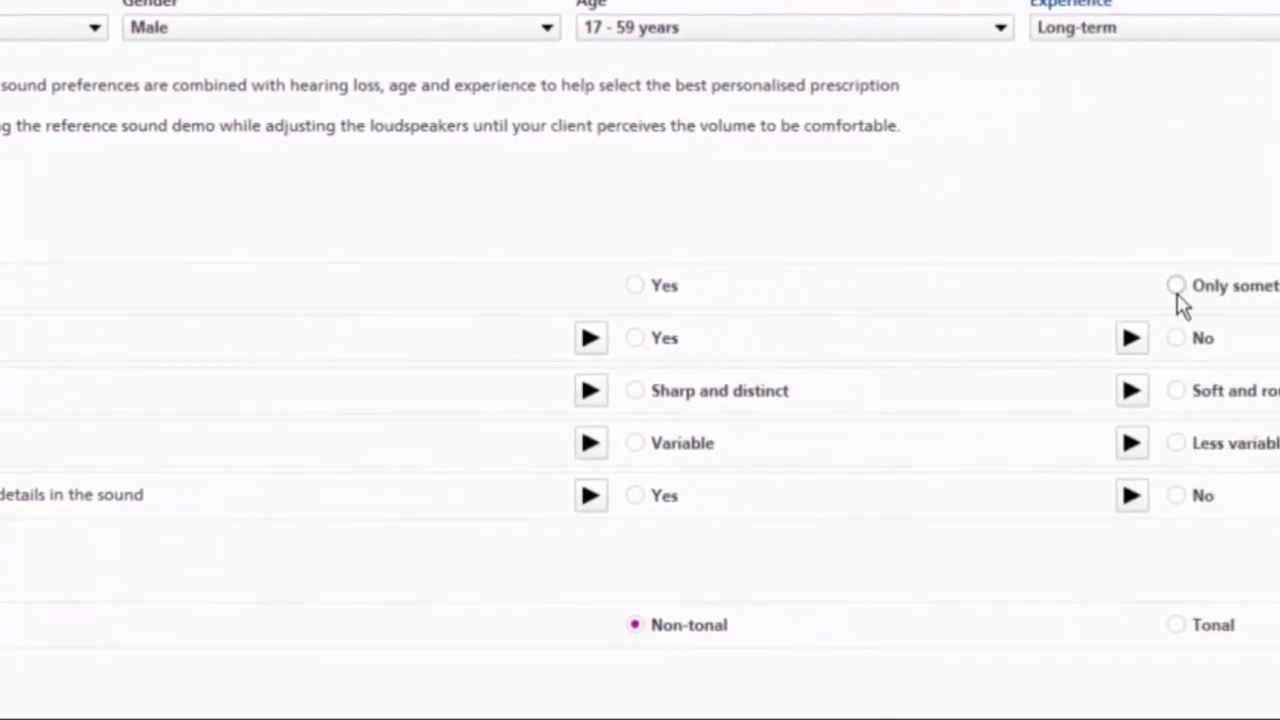
Answer Only sometimes to being disturbed by sounds and, after trying the sound demos, Yes to hearing all sounds.
left_click(1120, 286)
left_click(544, 340)
left_click(1016, 343)
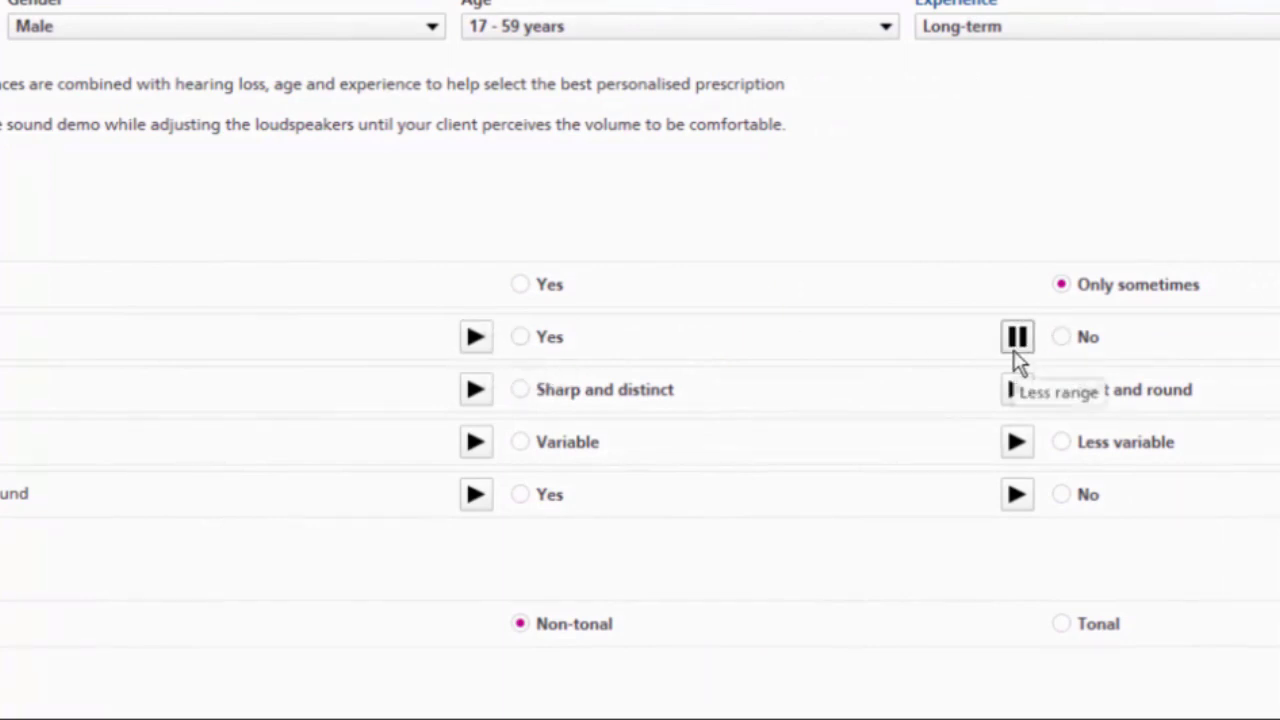
left_click(520, 343)
Compare the sound preference demos, choose Sharp and distinct, Variable listening environments and Yes for a more comfortable sound.
left_click(474, 392)
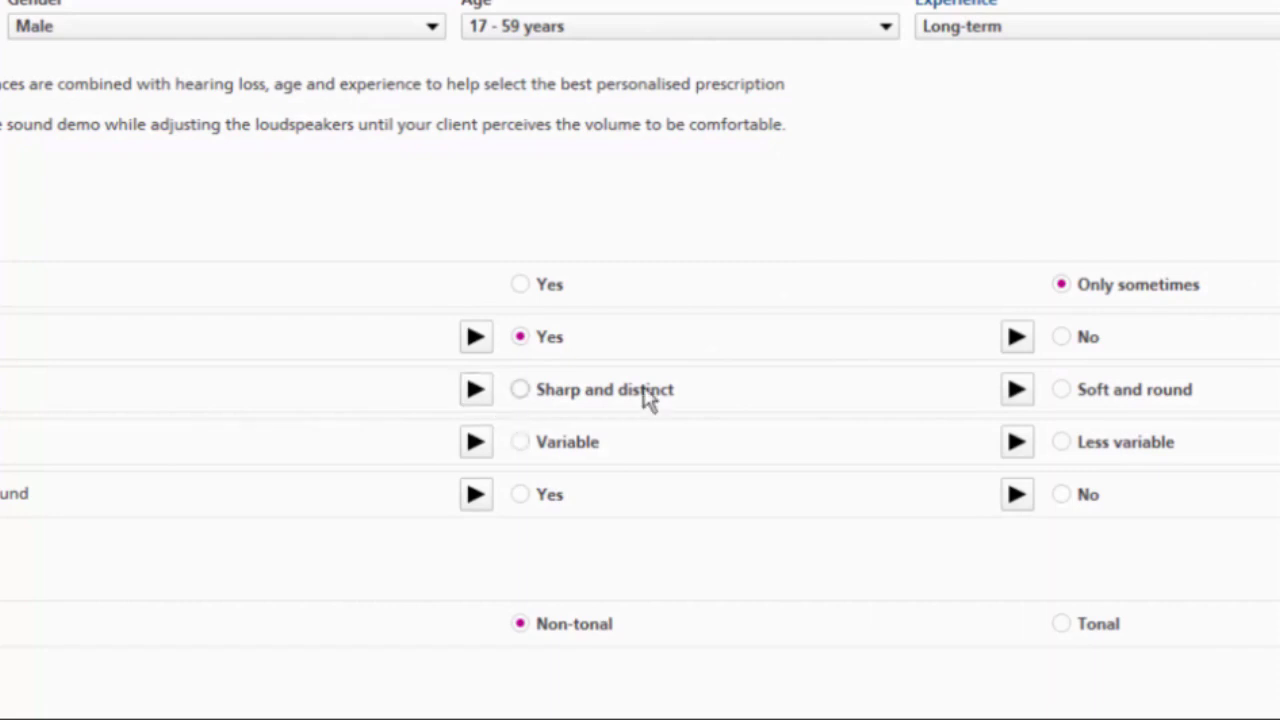
left_click(1015, 390)
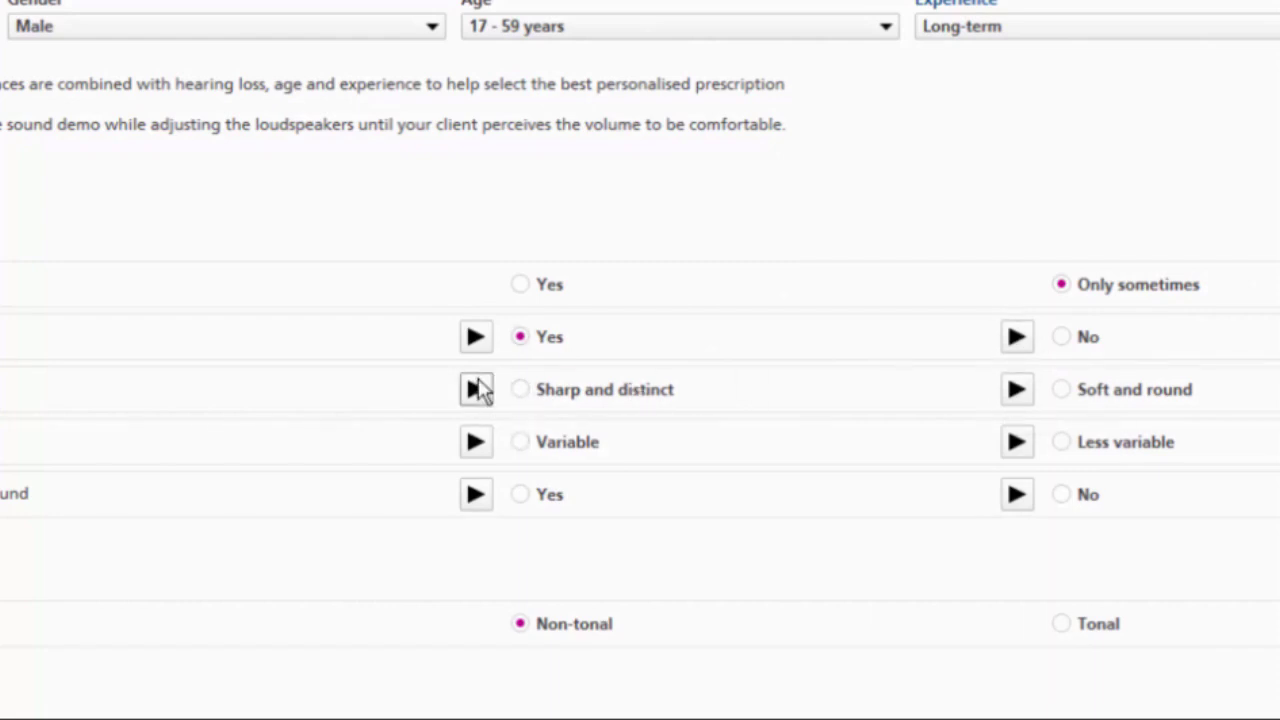
left_click(518, 390)
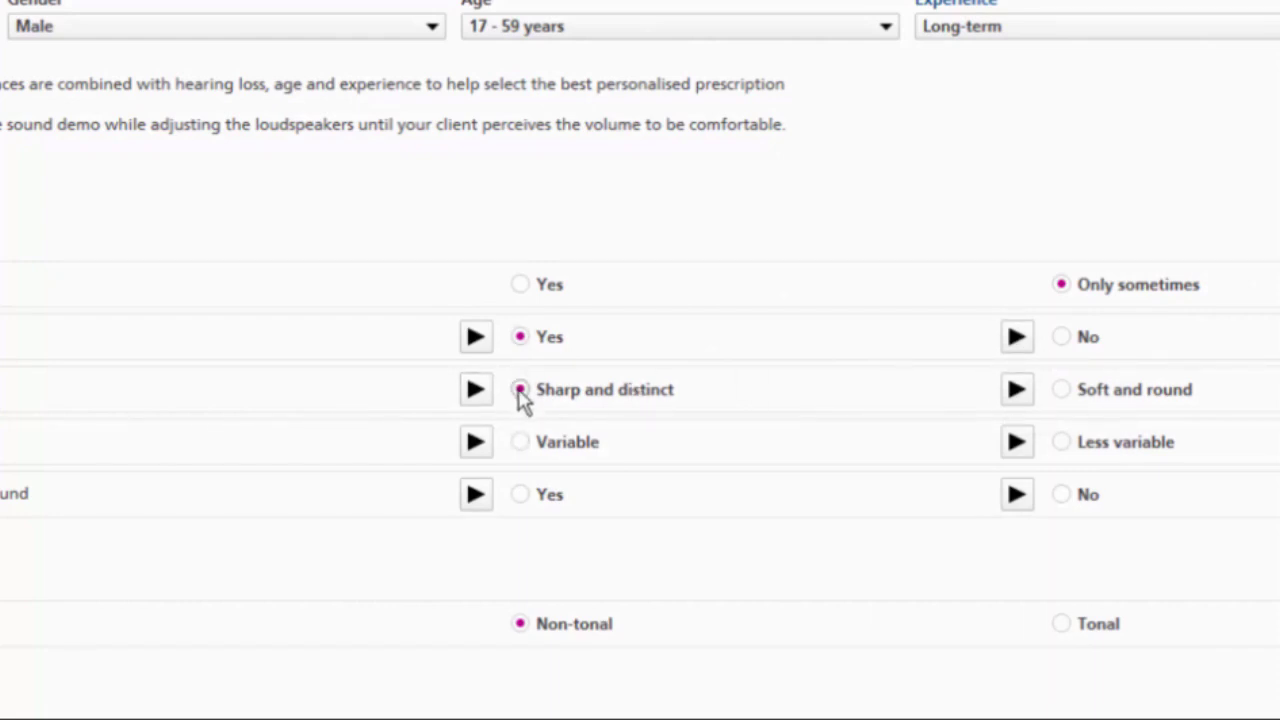
left_click(519, 443)
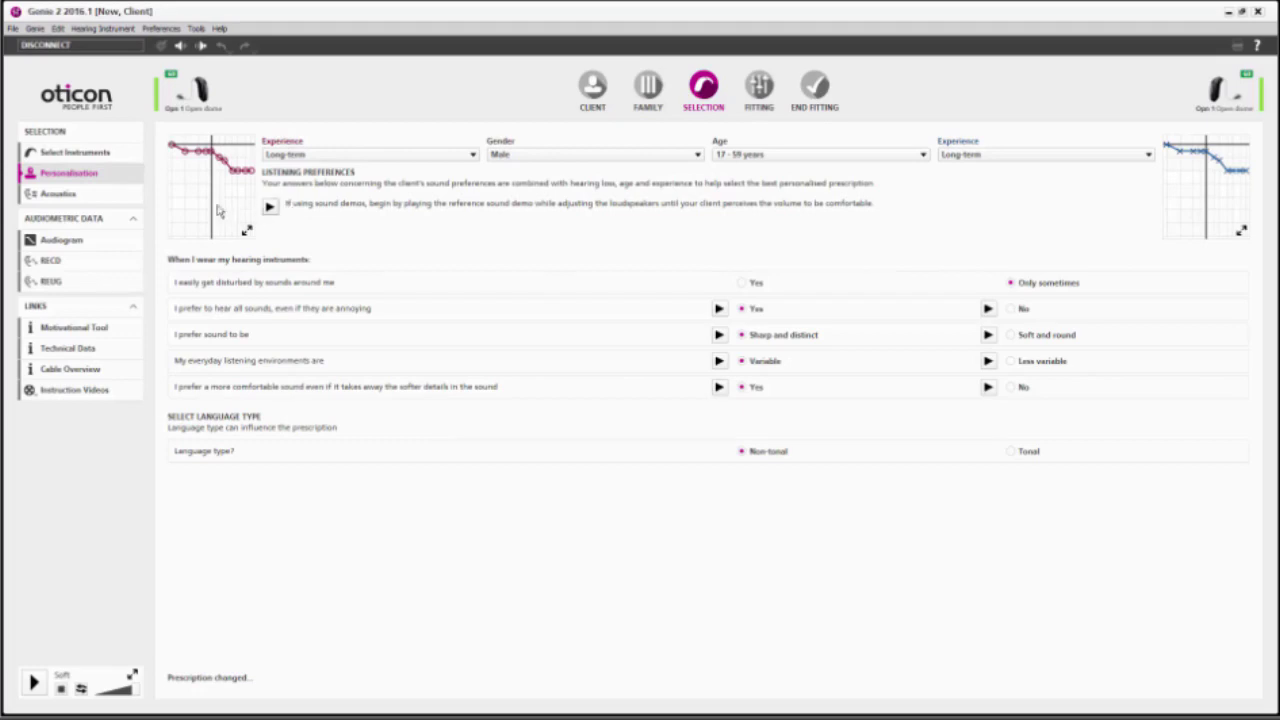
In the acoustics settings, try Power dome, Bass dome, single and LiteTip as the right ear piece, and return it to Open dome.
left_click(54, 197)
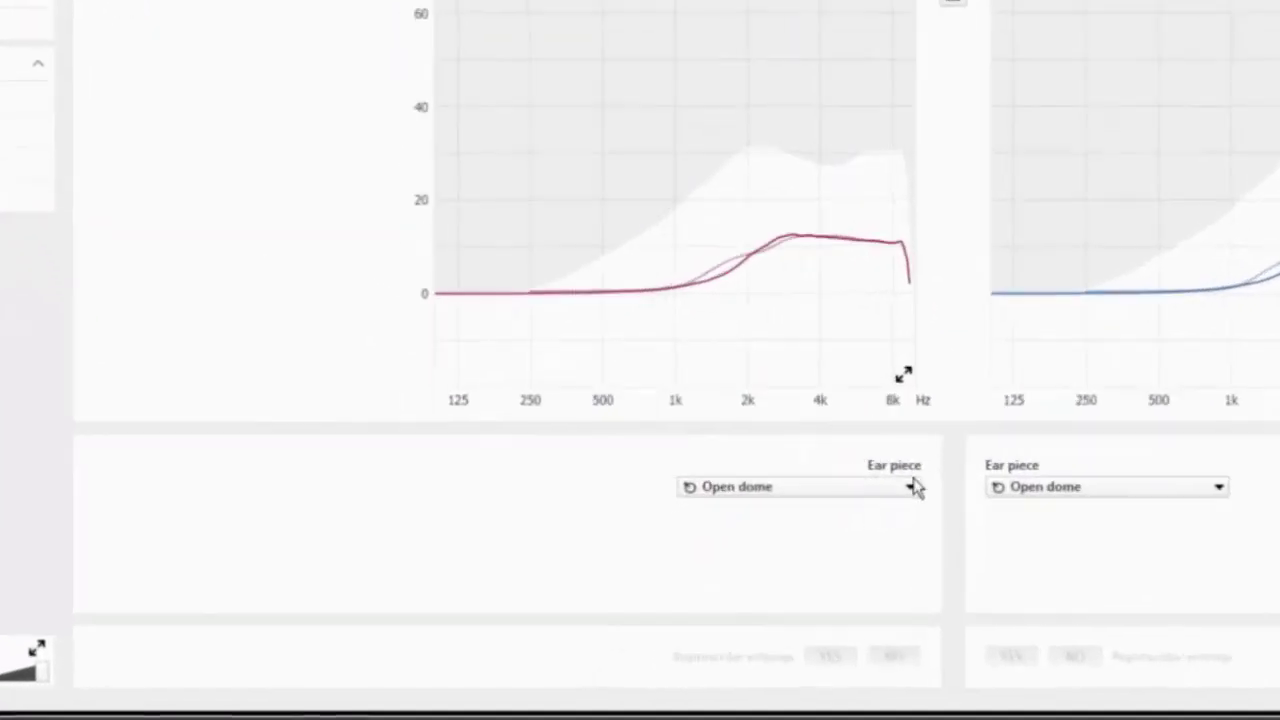
left_click(912, 487)
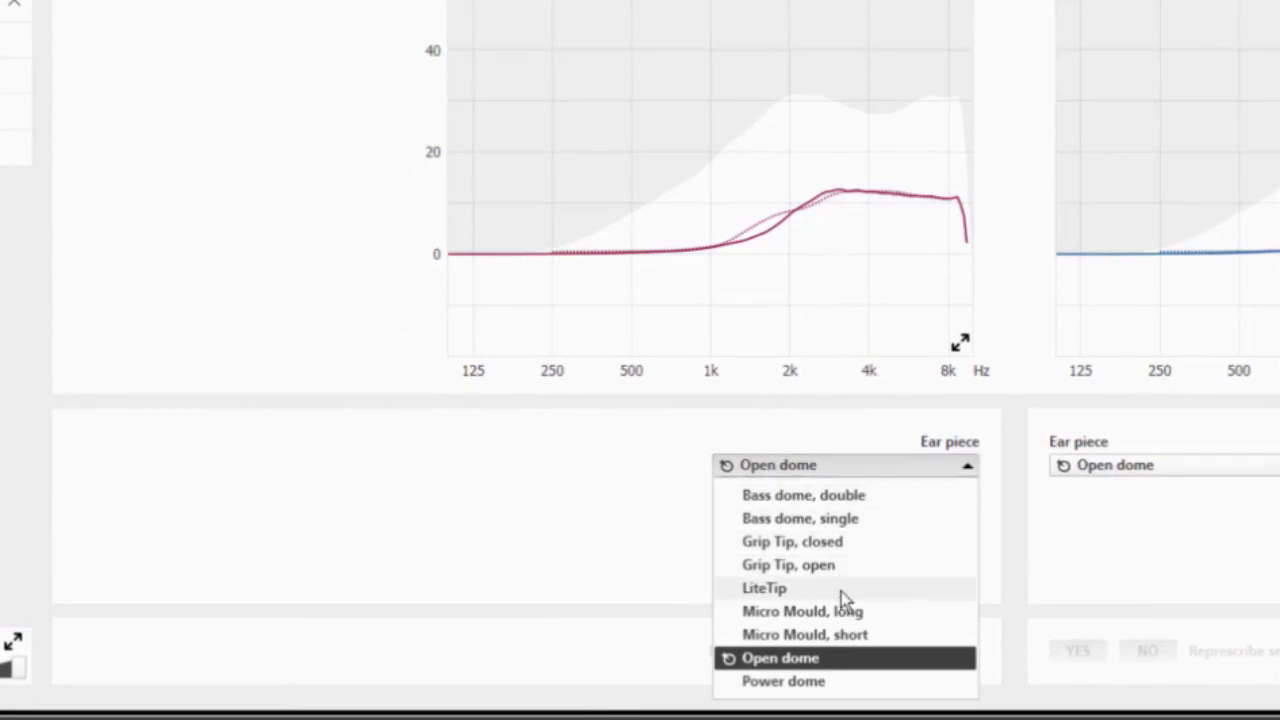
left_click(841, 680)
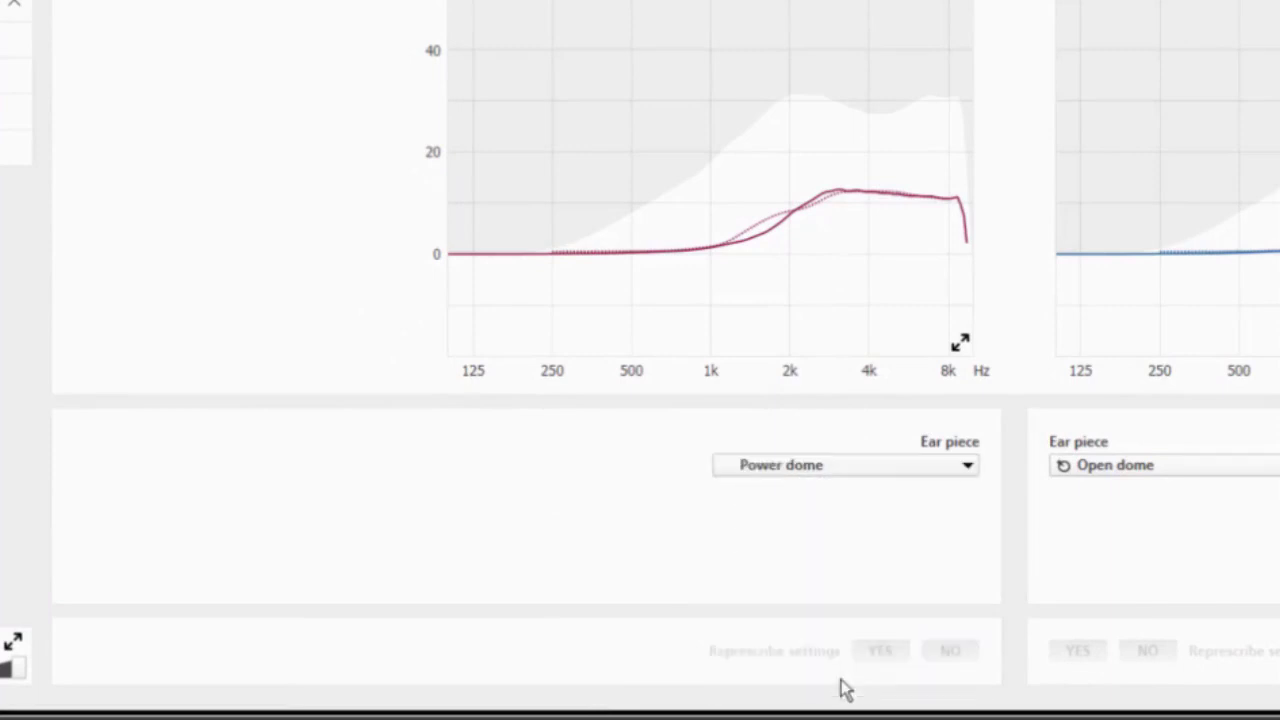
left_click(968, 466)
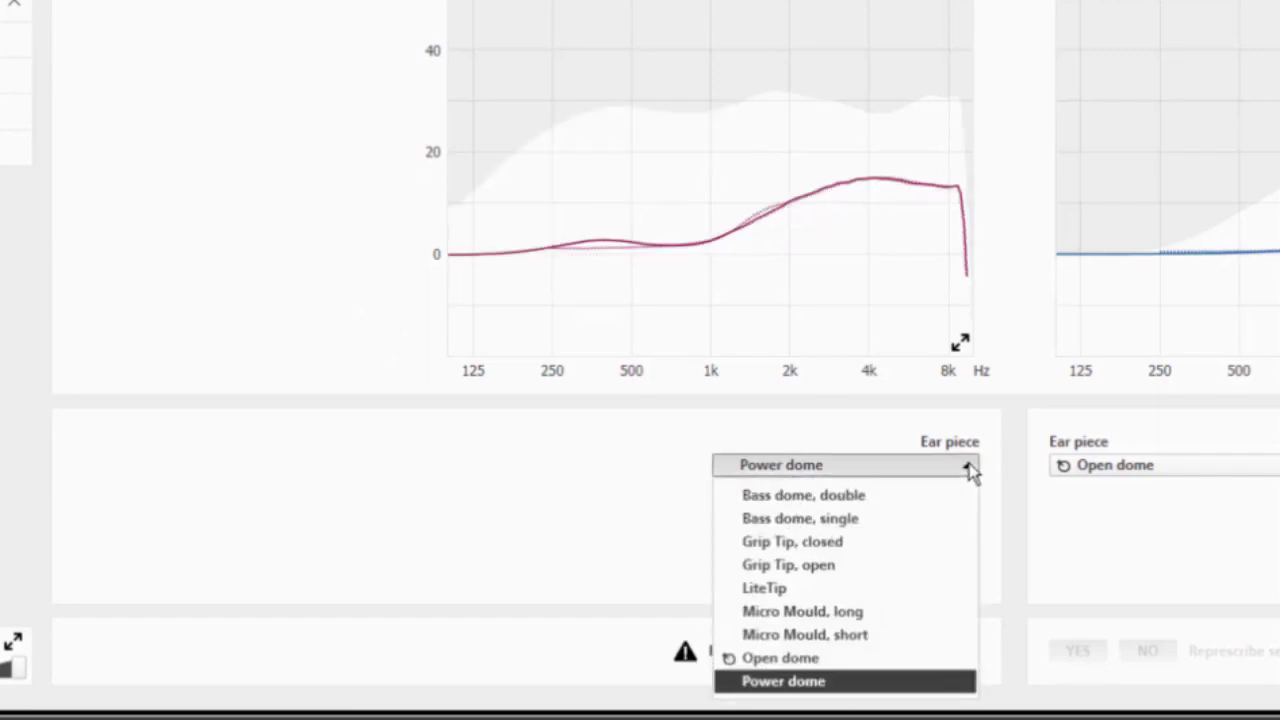
left_click(941, 512)
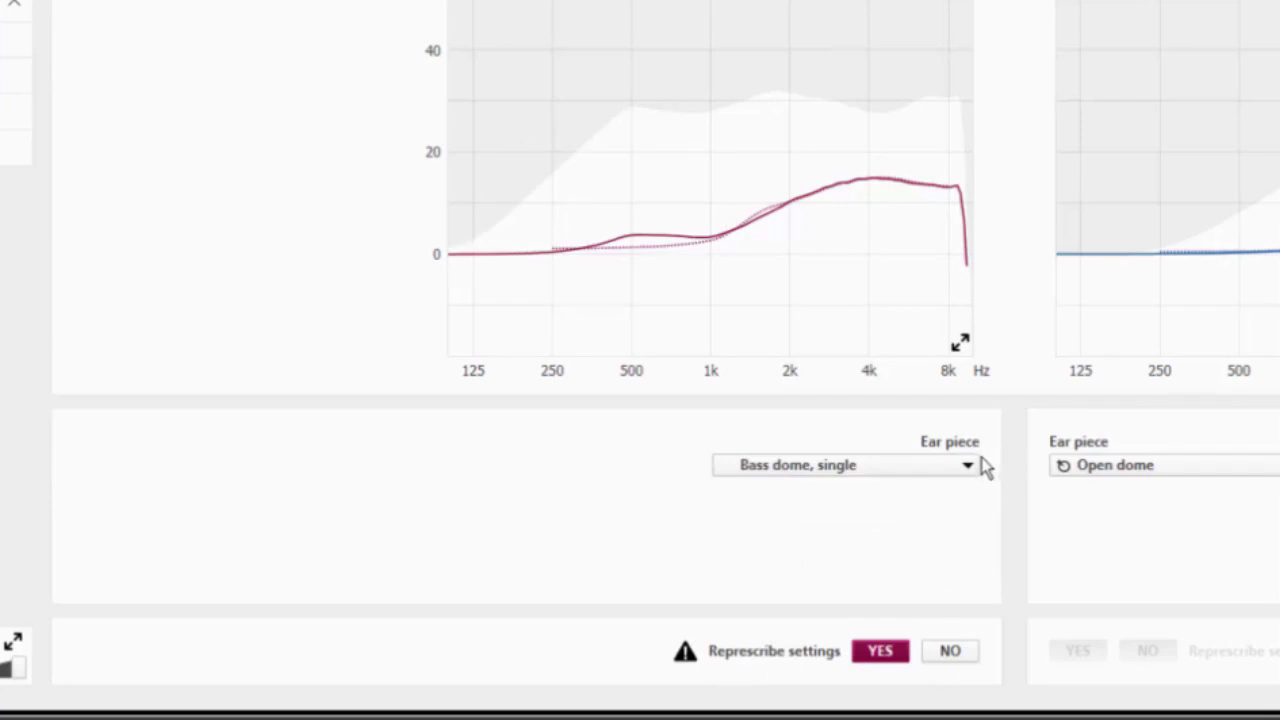
left_click(969, 470)
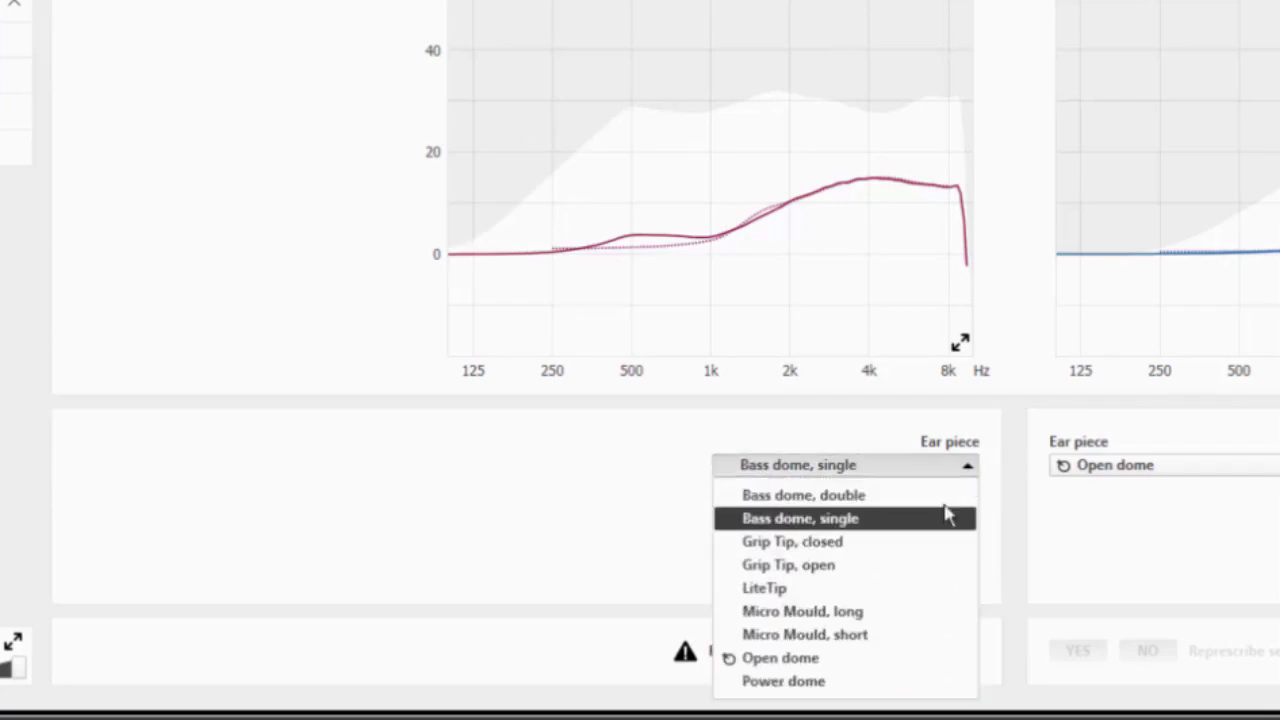
left_click(923, 588)
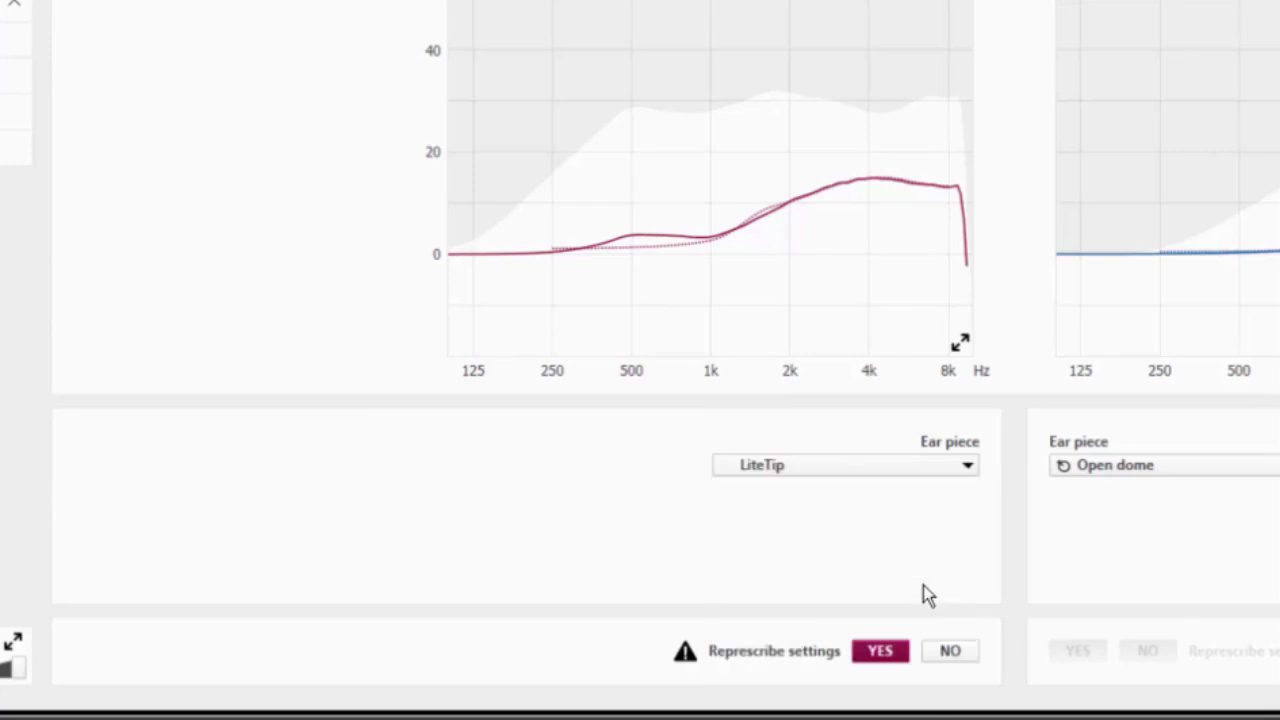
left_click(971, 476)
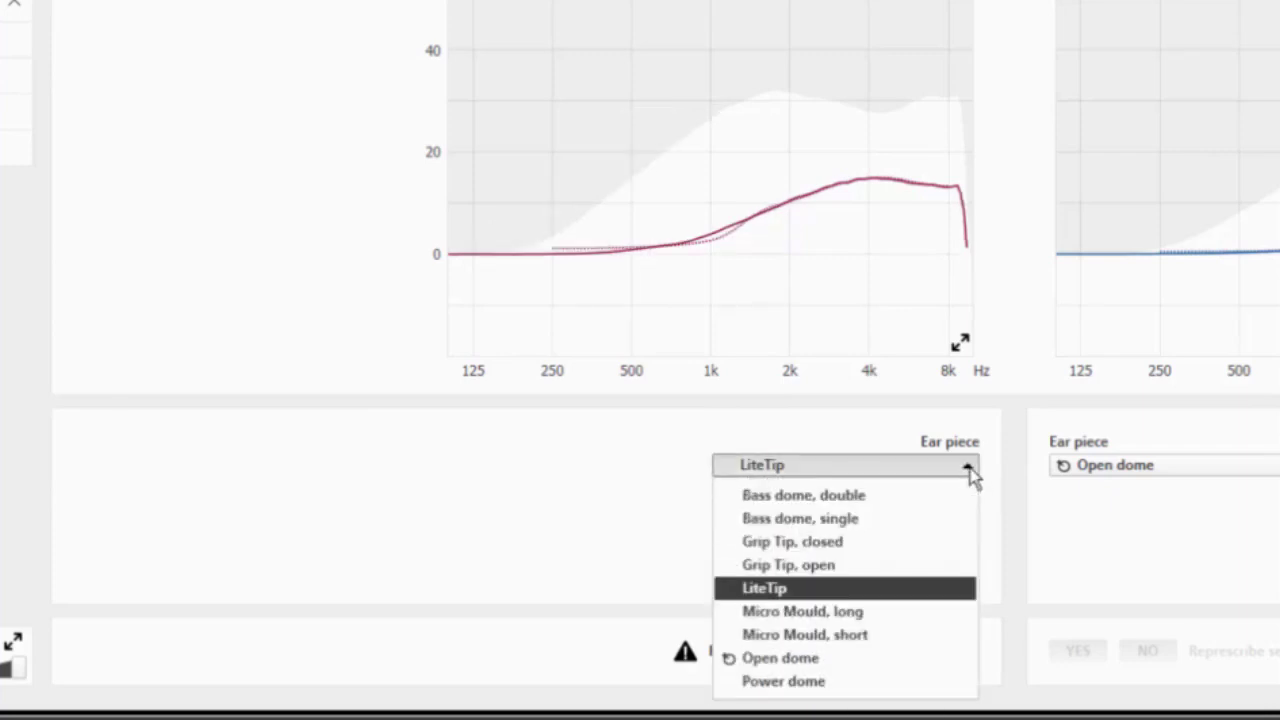
left_click(843, 659)
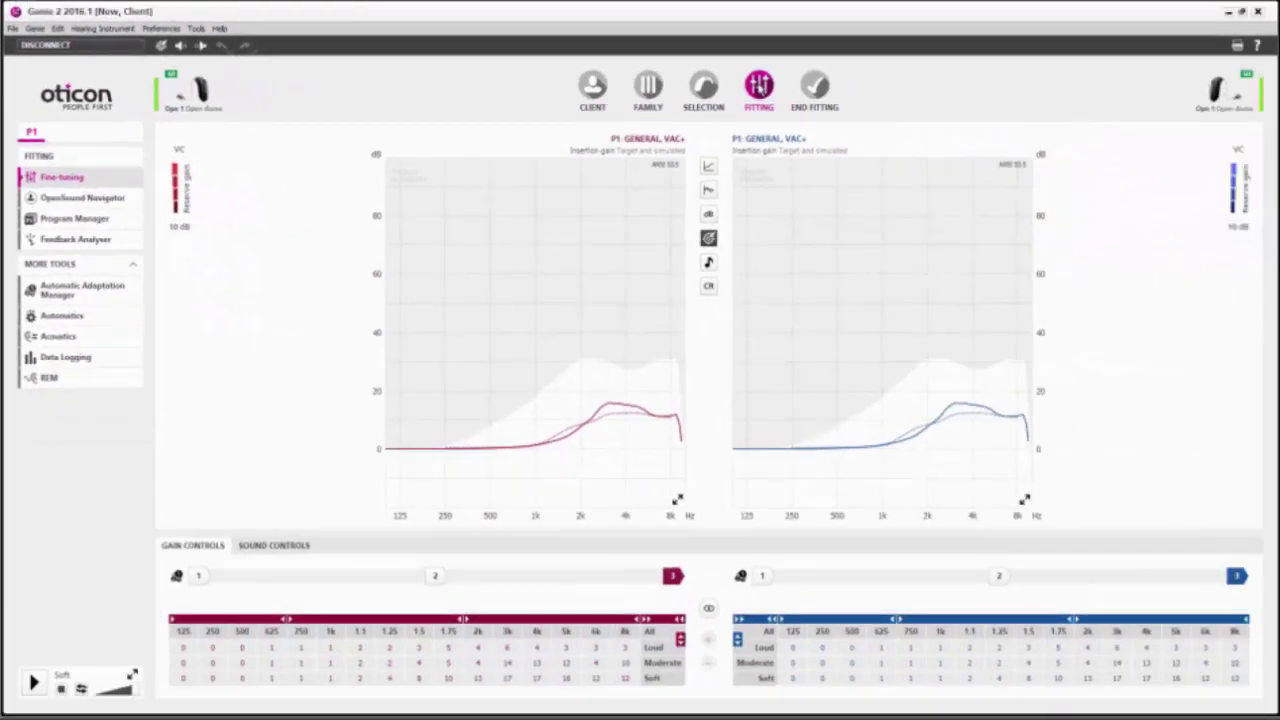
In fine-tuning, try raising the Loud gain at 3k to 5k on both ears and lower it back to its starting level.
left_click_drag(507, 648, 565, 652)
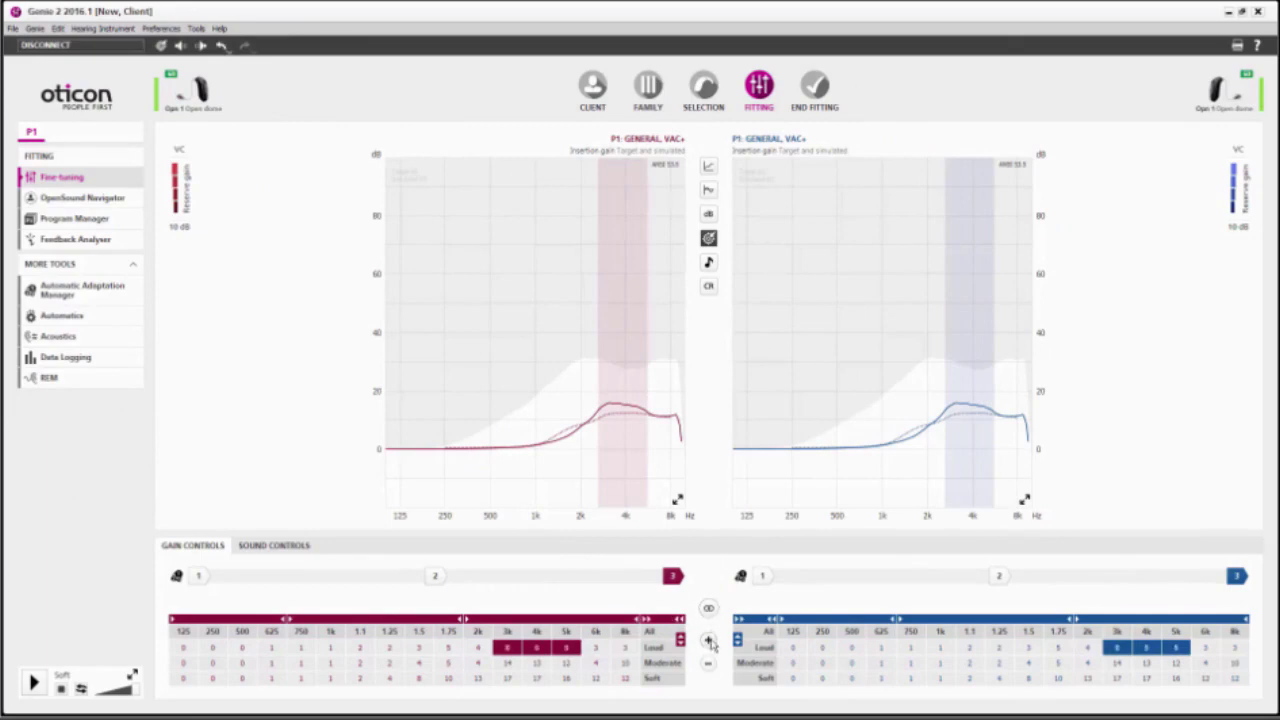
left_click(709, 641)
left_click(709, 641)
left_click(709, 664)
left_click(709, 664)
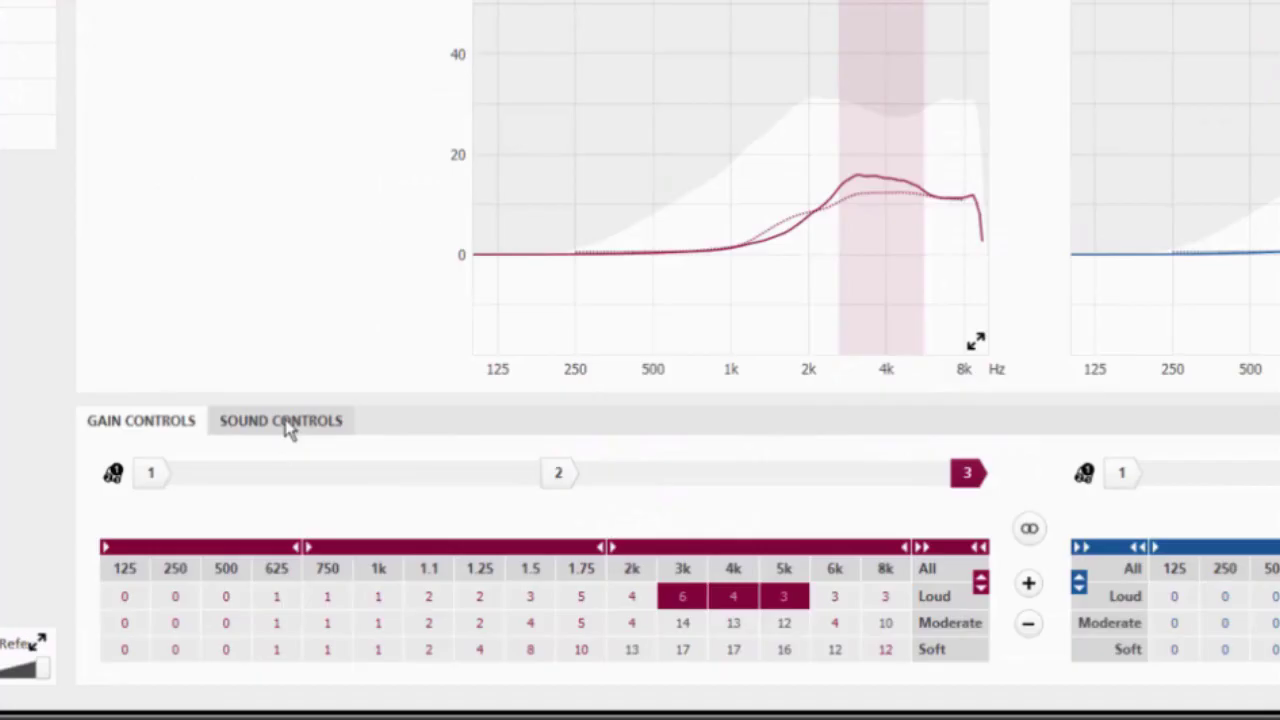
Set Soft sound perception in the sound controls to the setting closest to Comfort.
left_click(289, 424)
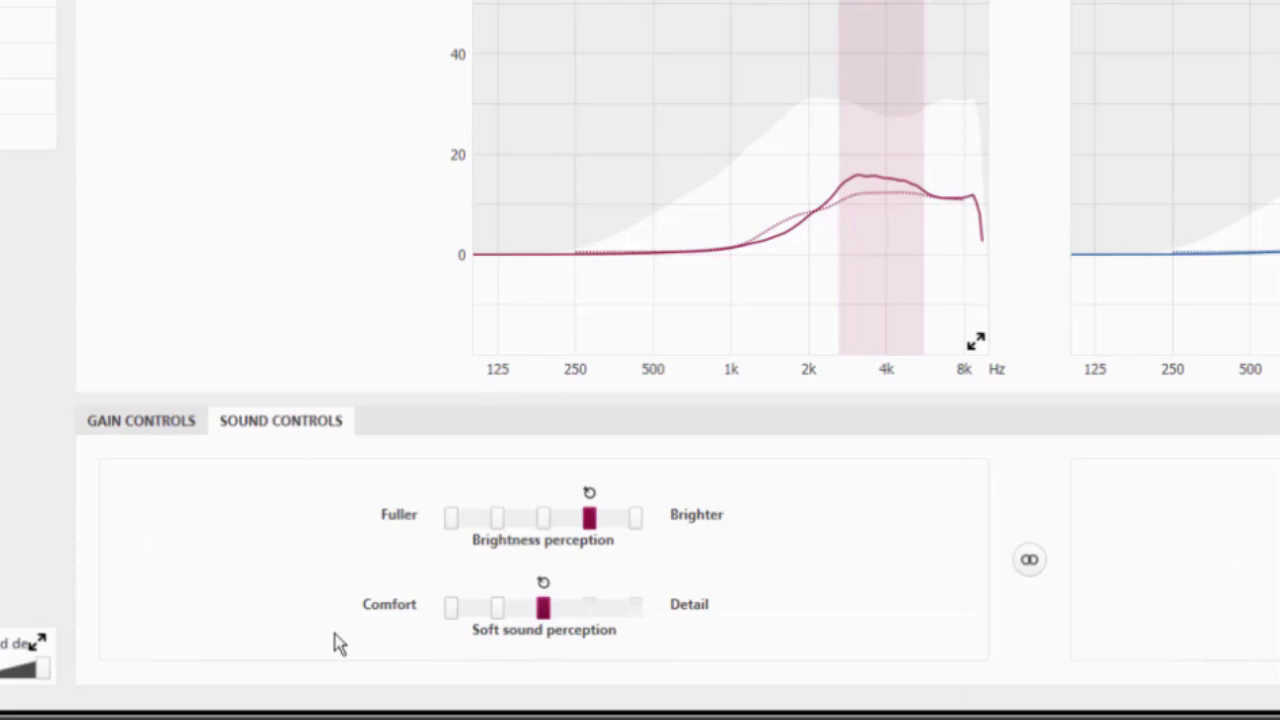
left_click(497, 608)
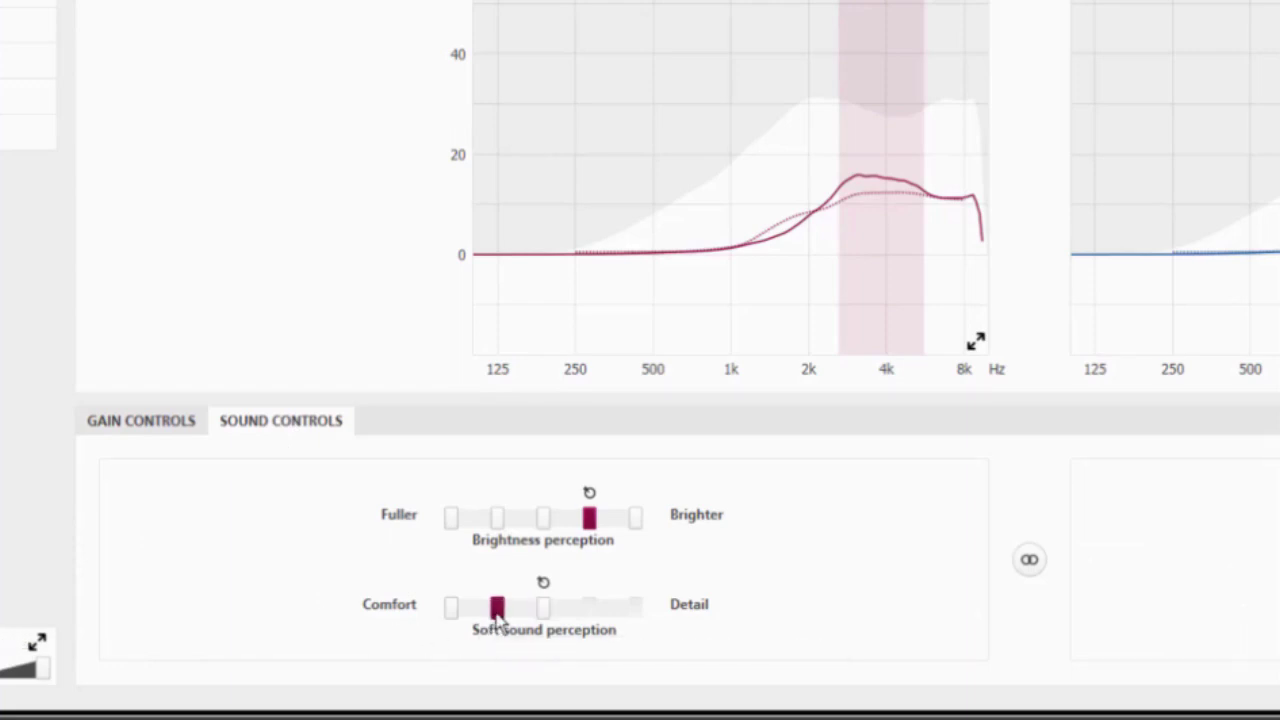
left_click(453, 610)
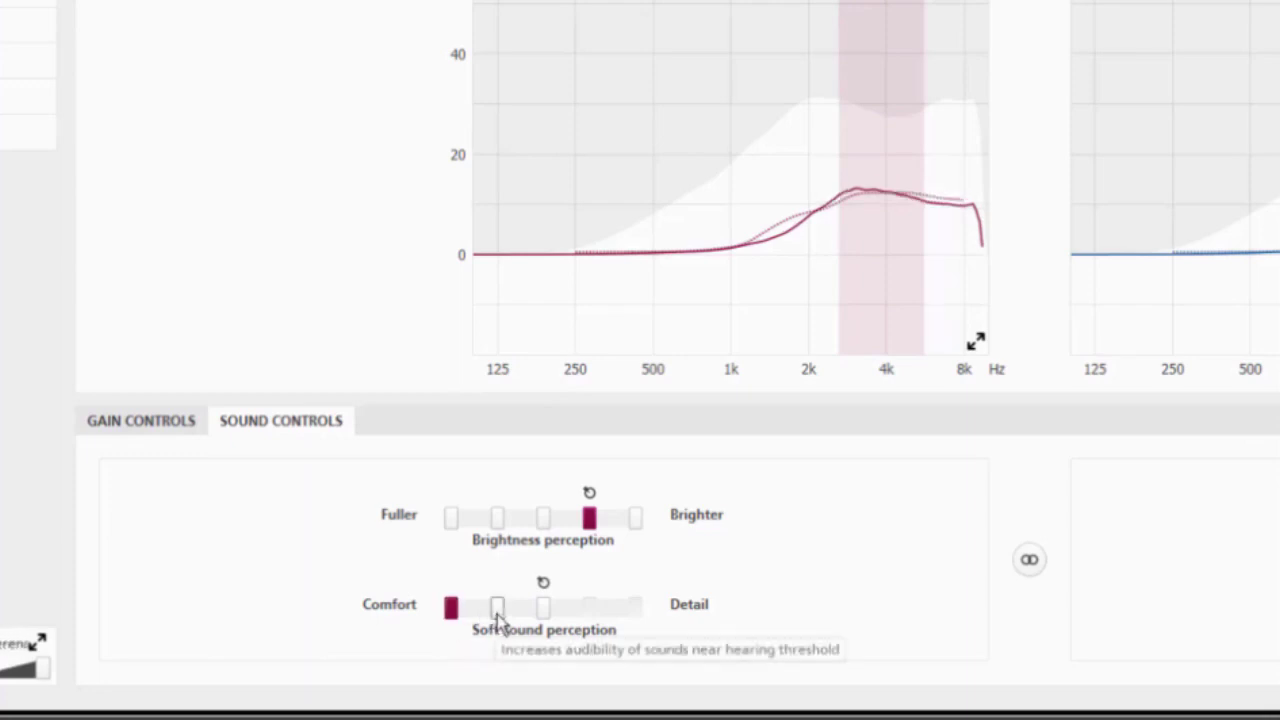
Set Soft sound perception in the sound controls back to its middle setting for both ears.
left_click(497, 612)
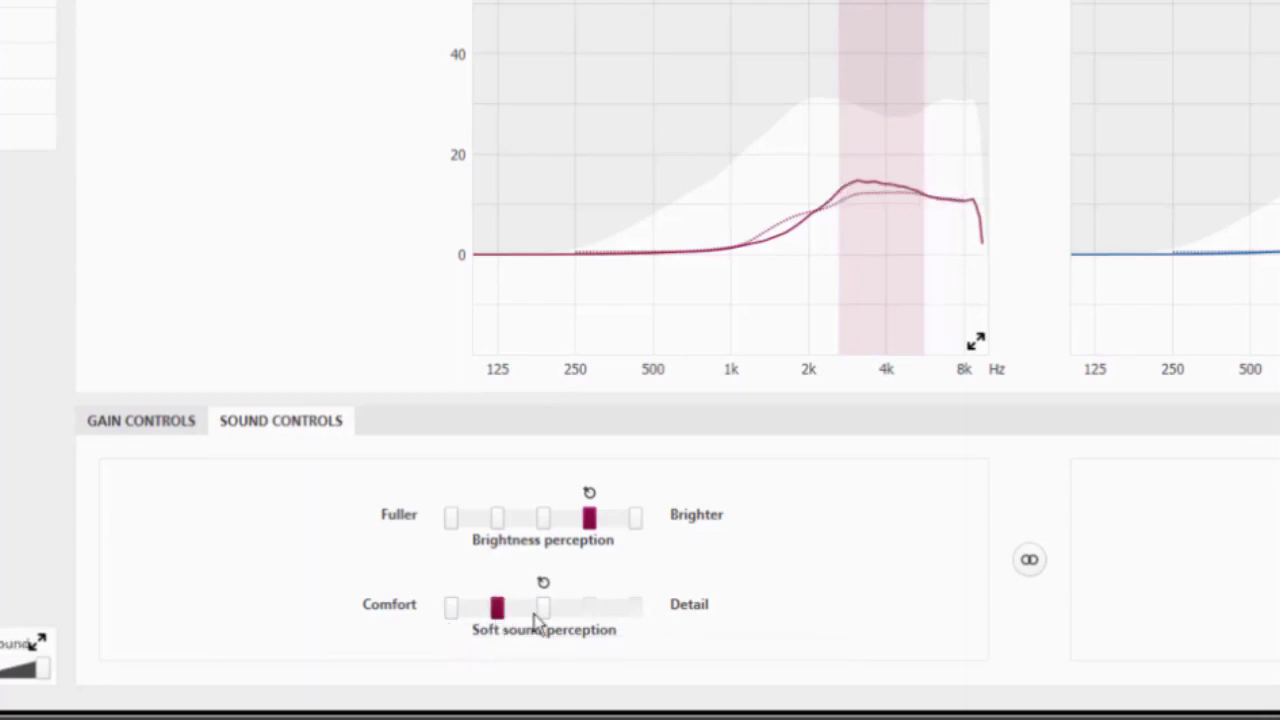
left_click(543, 610)
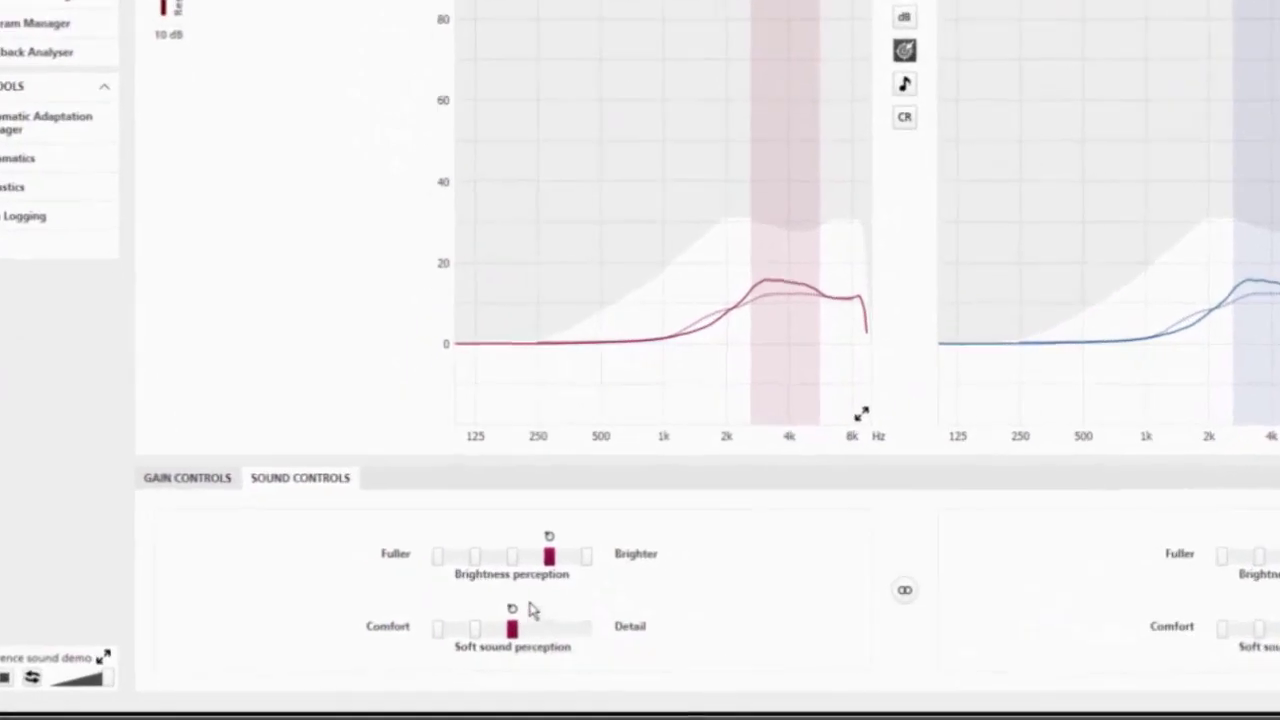
Try the Brightness perception levels from Fuller to Brighter, return to the level just below Brighter, and undo the last change.
left_click(512, 556)
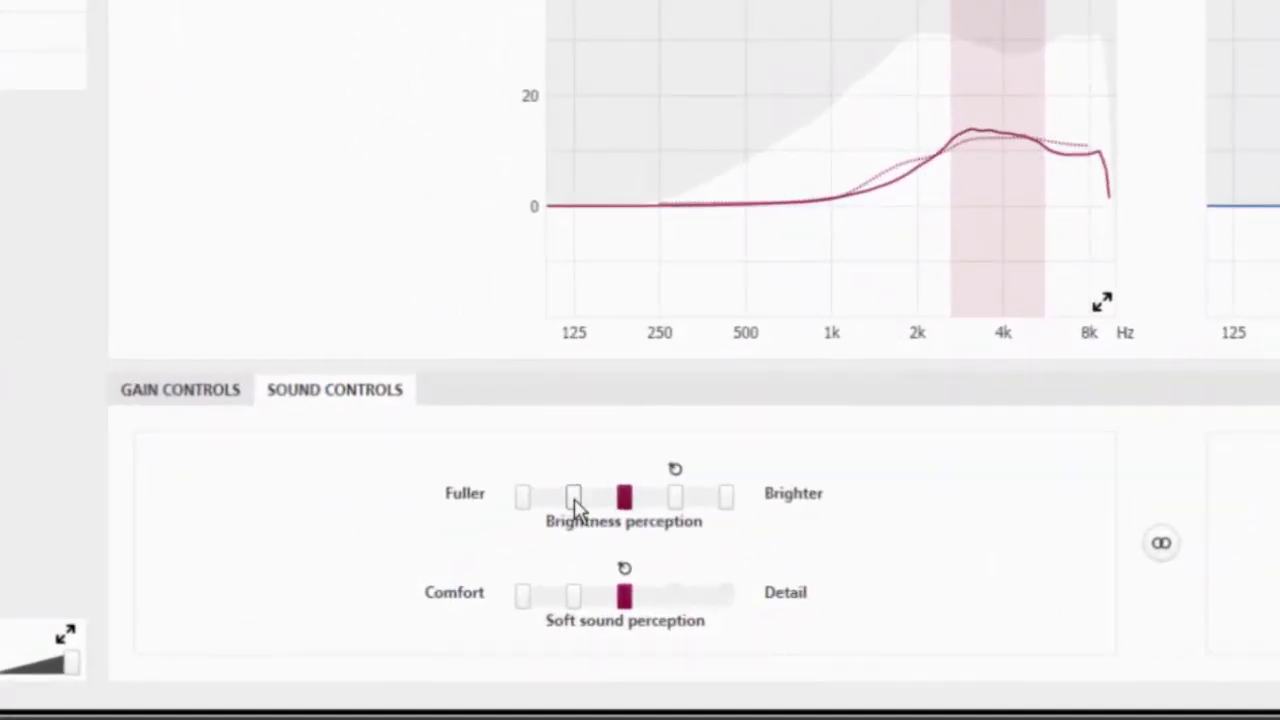
left_click(573, 497)
left_click(522, 497)
left_click(573, 497)
left_click(624, 497)
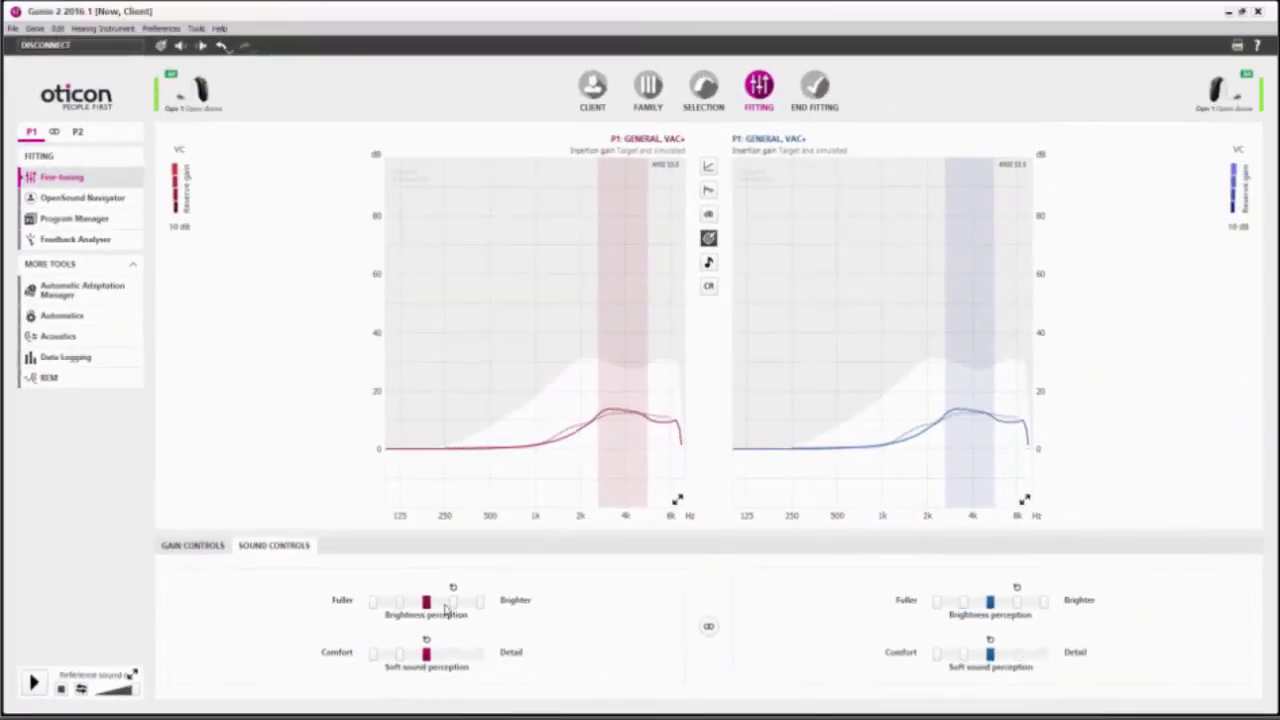
left_click(452, 606)
left_click(481, 606)
left_click(453, 606)
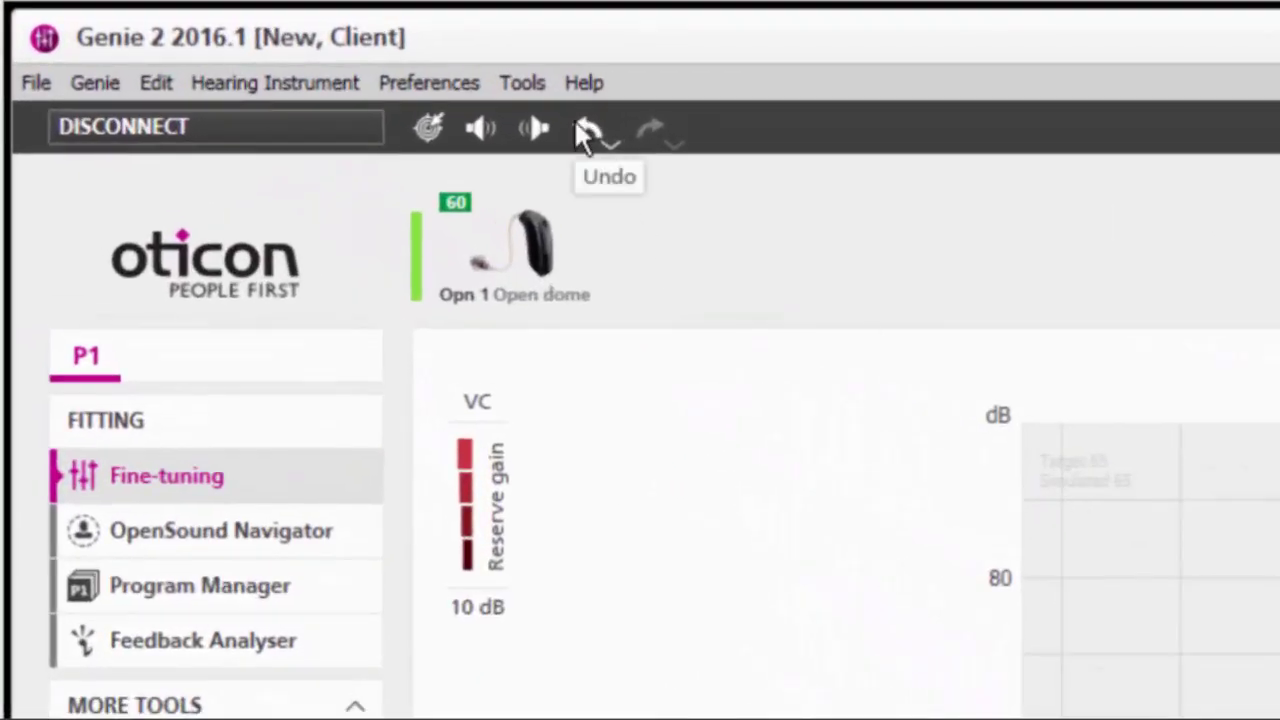
left_click(580, 132)
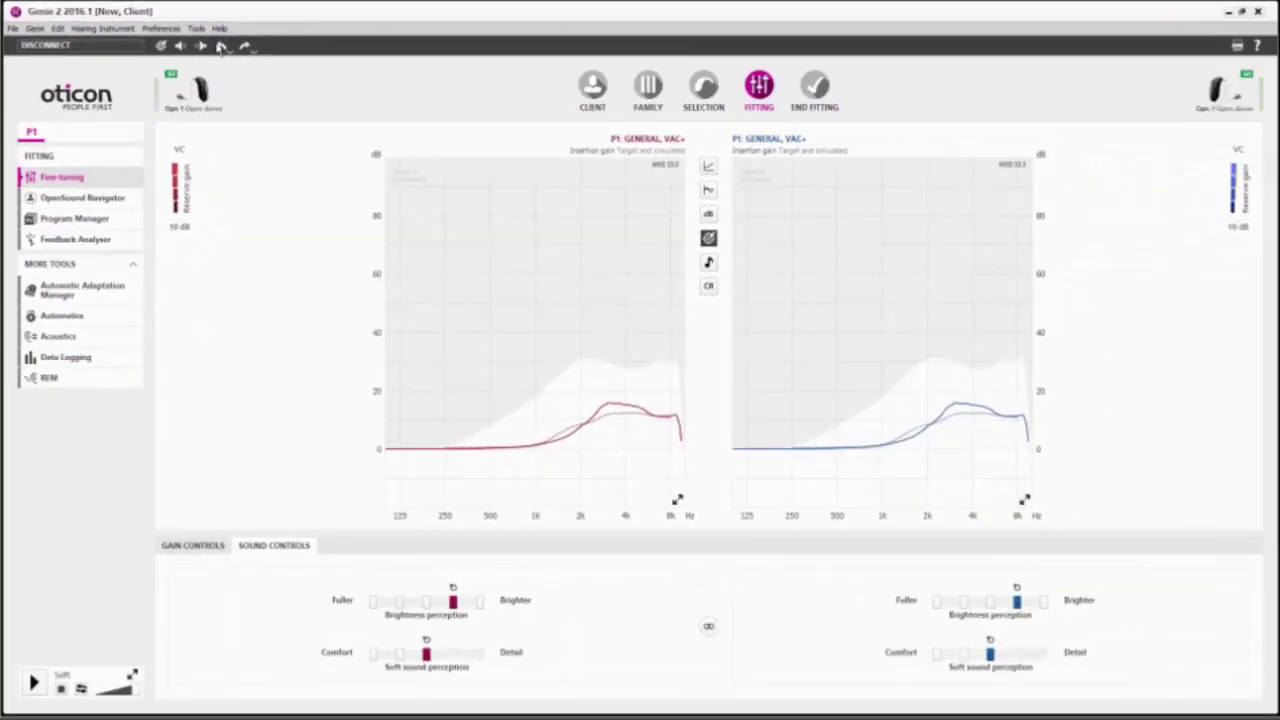
In the gain controls, try adaptation levels 1 and 2 and return to level 3.
left_click(220, 547)
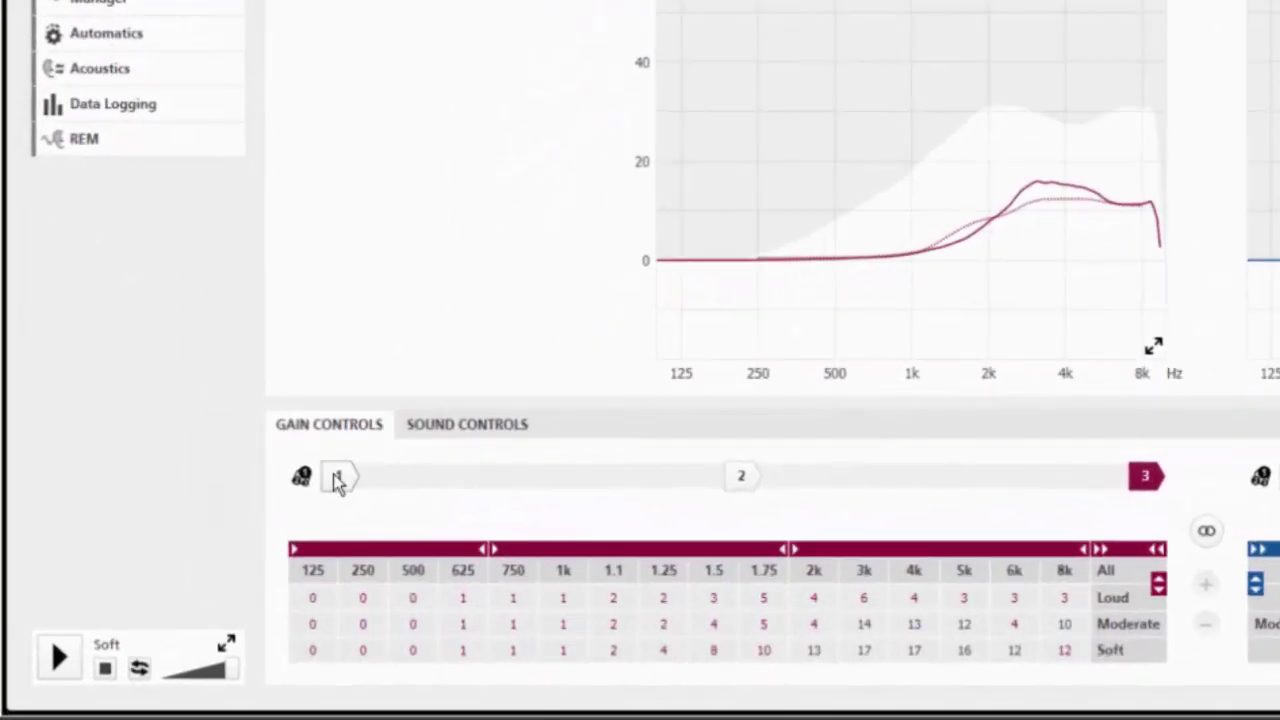
left_click(337, 478)
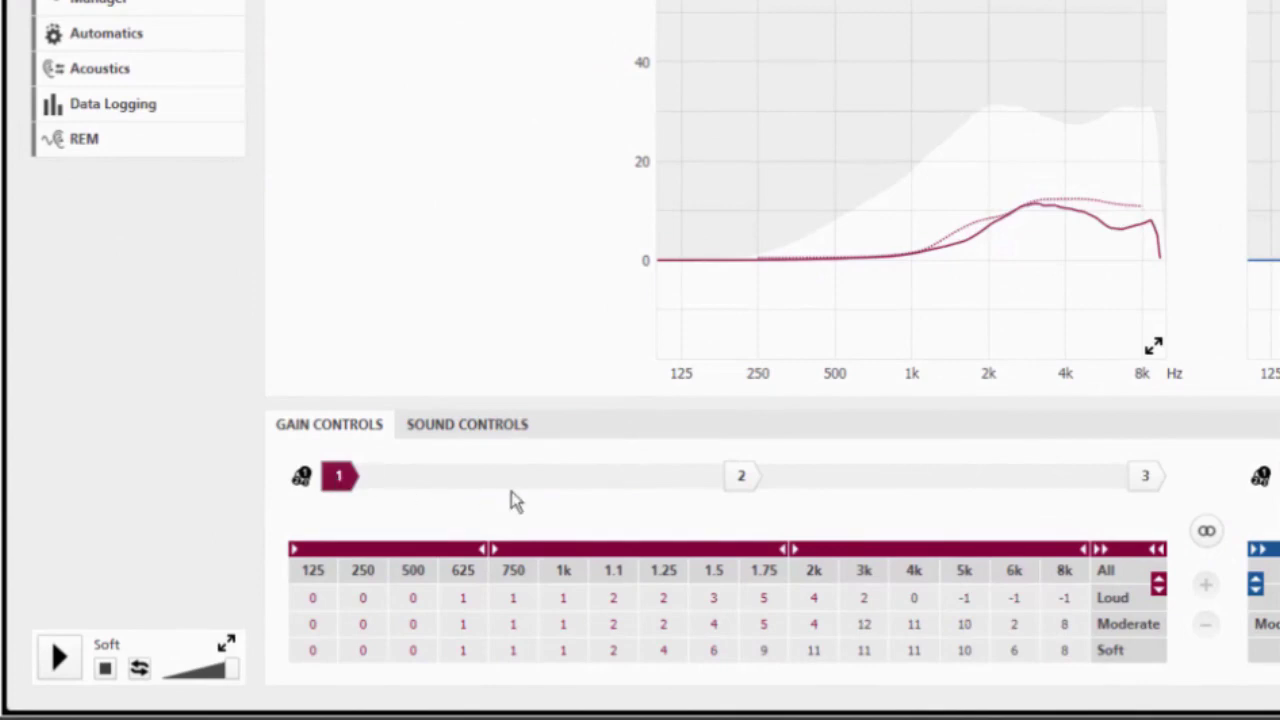
left_click(742, 490)
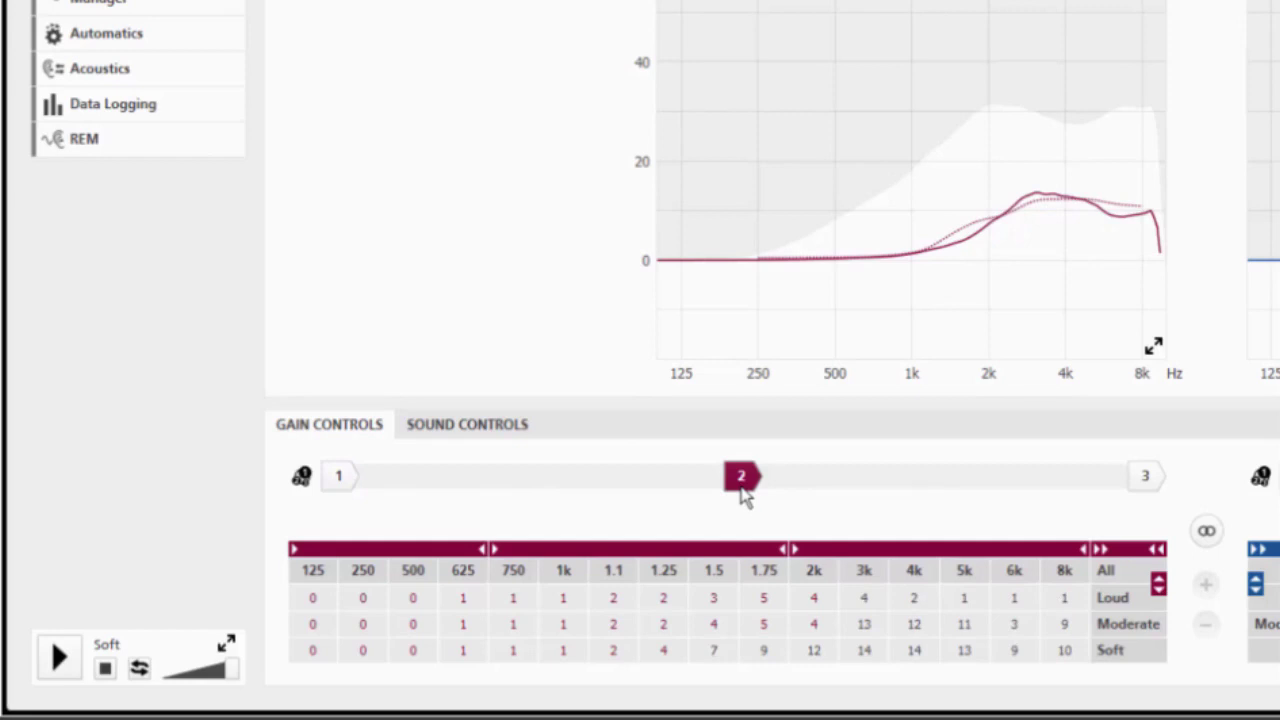
left_click(1147, 478)
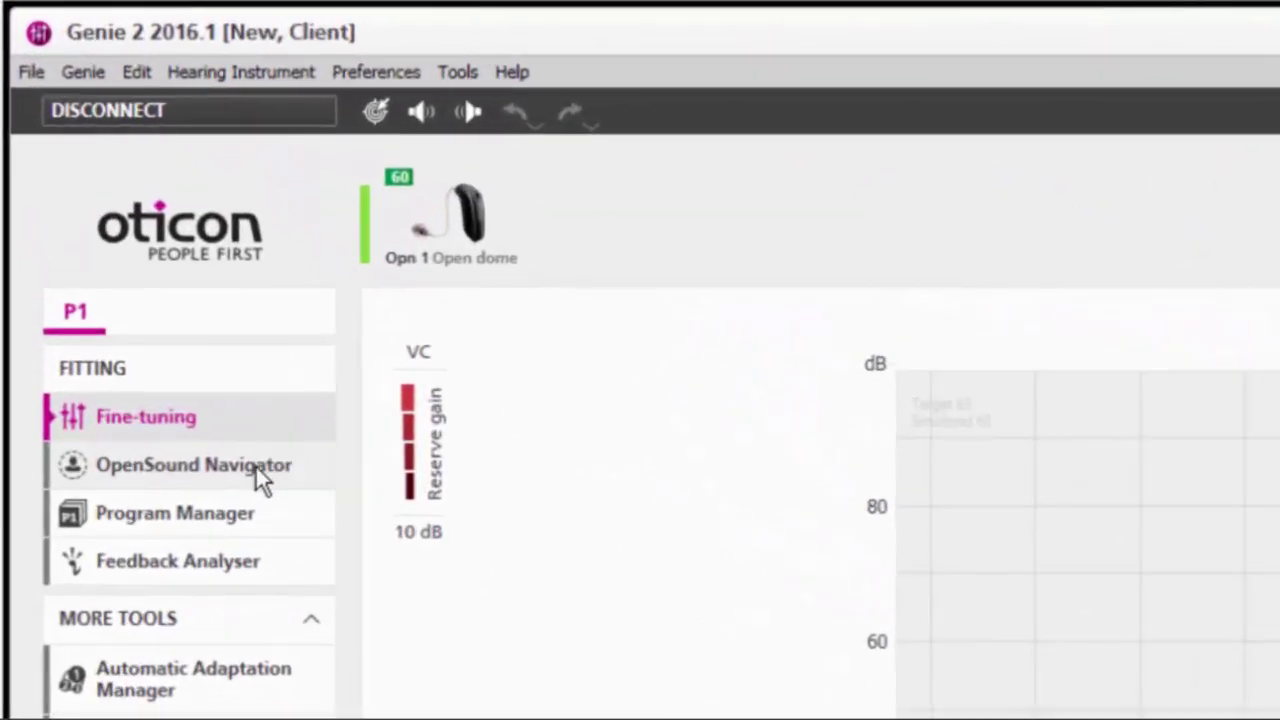
In the OpenSound Navigator, try Medium and High for Open Sound - Transition and return it to Low.
left_click(256, 467)
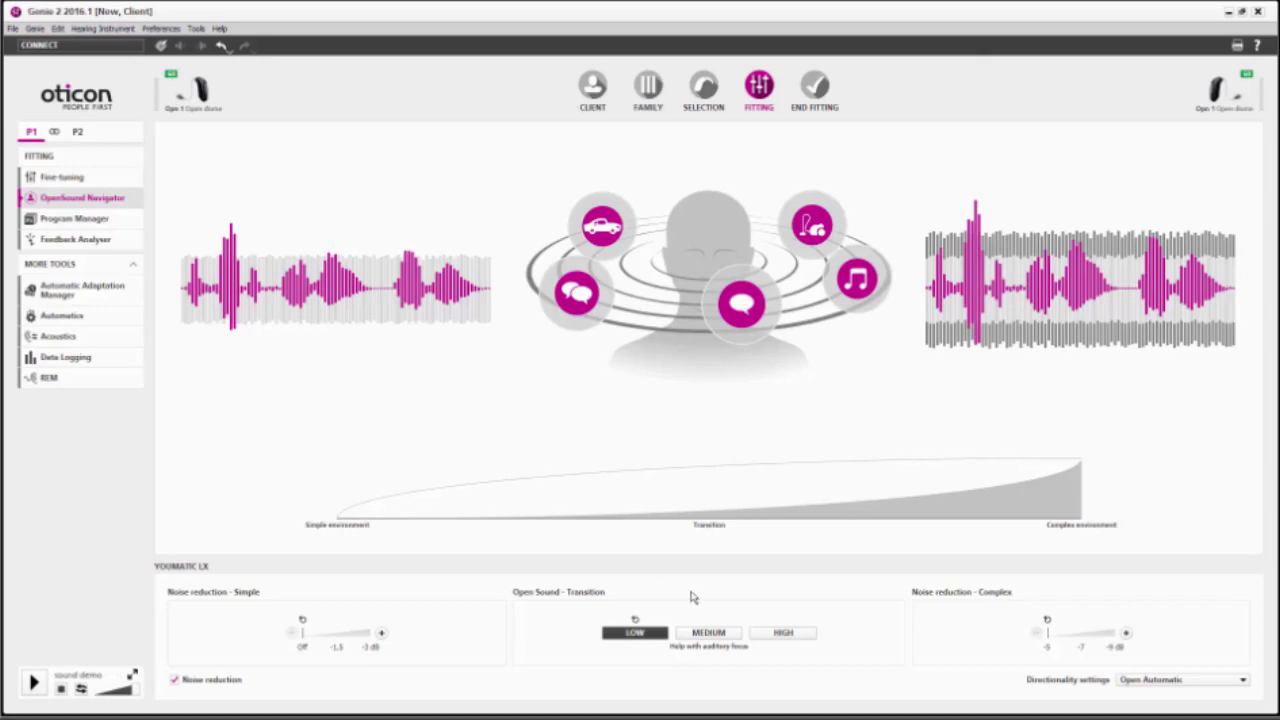
left_click(705, 632)
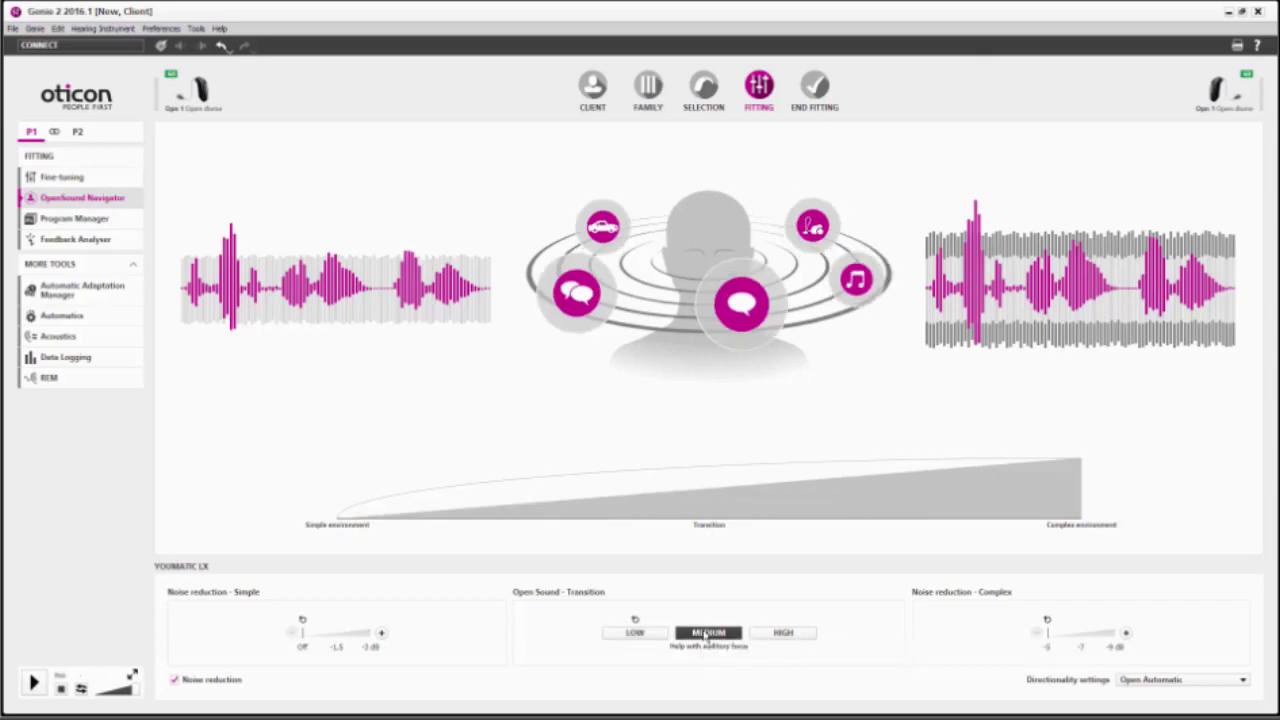
left_click(769, 633)
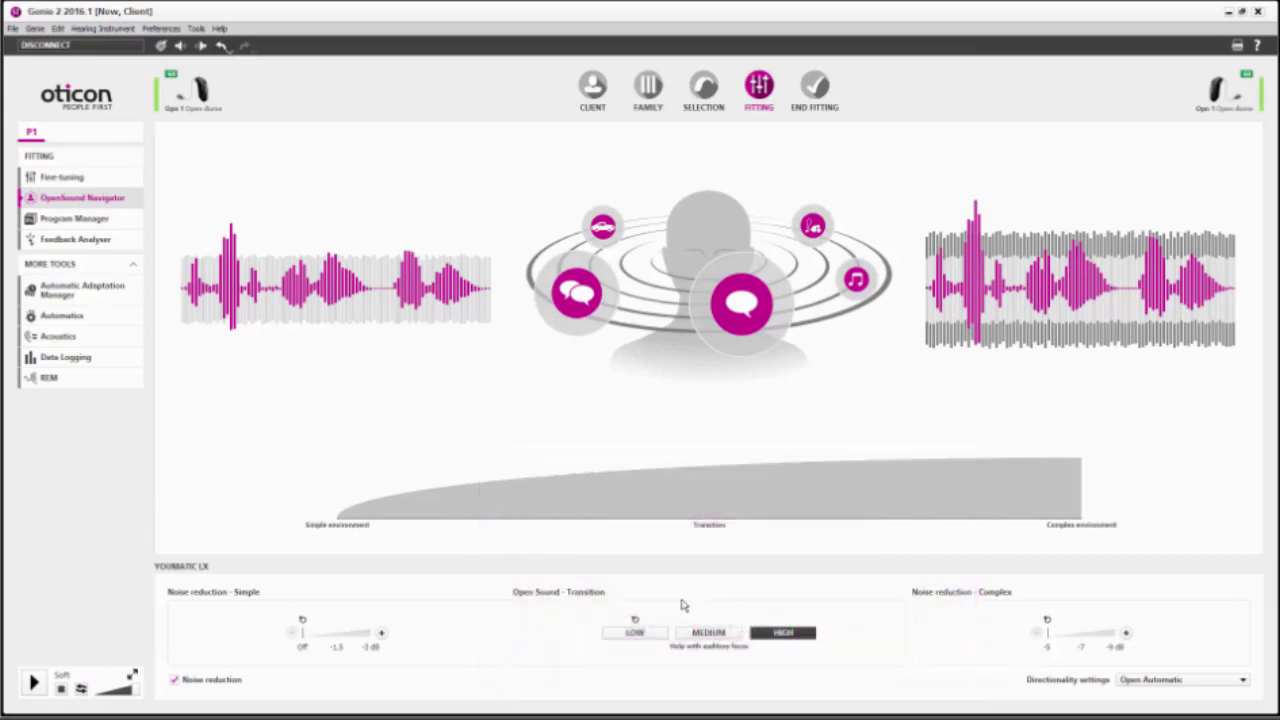
left_click(636, 636)
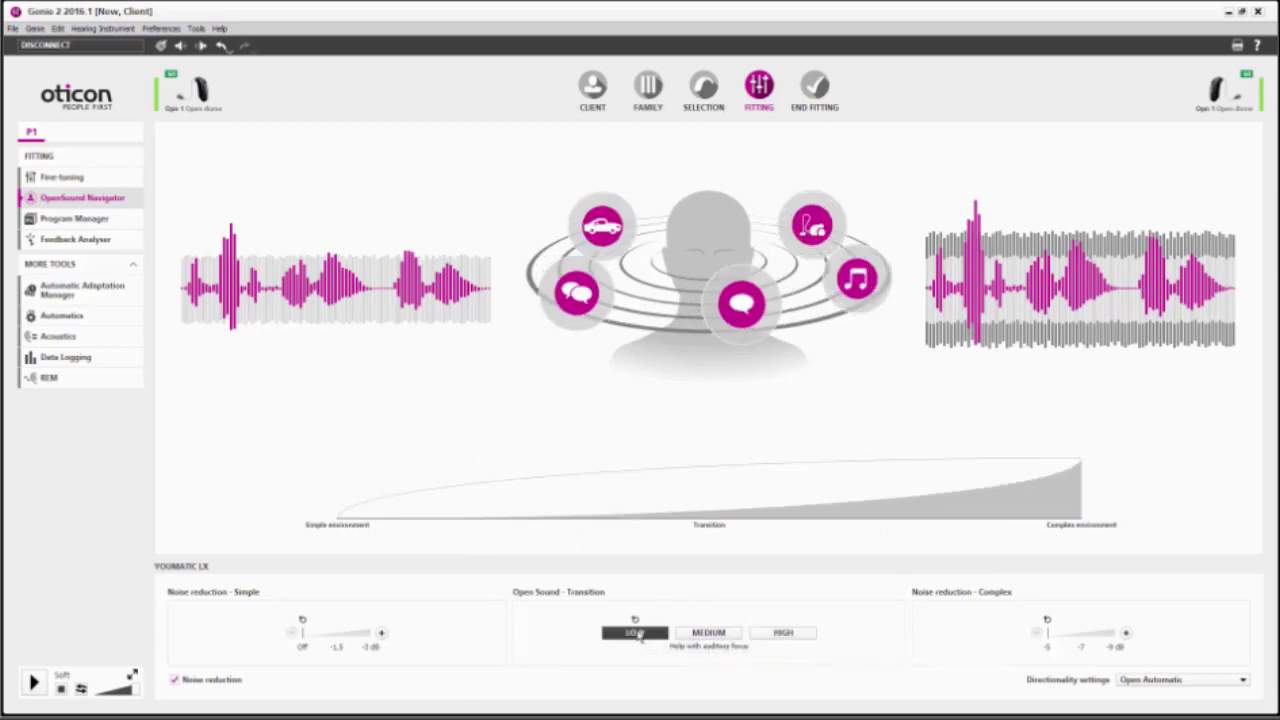
Try Noise reduction - Simple at -3 dB and Noise reduction - Complex at -7 dB, and return them to Off and -5 dB.
left_click(383, 634)
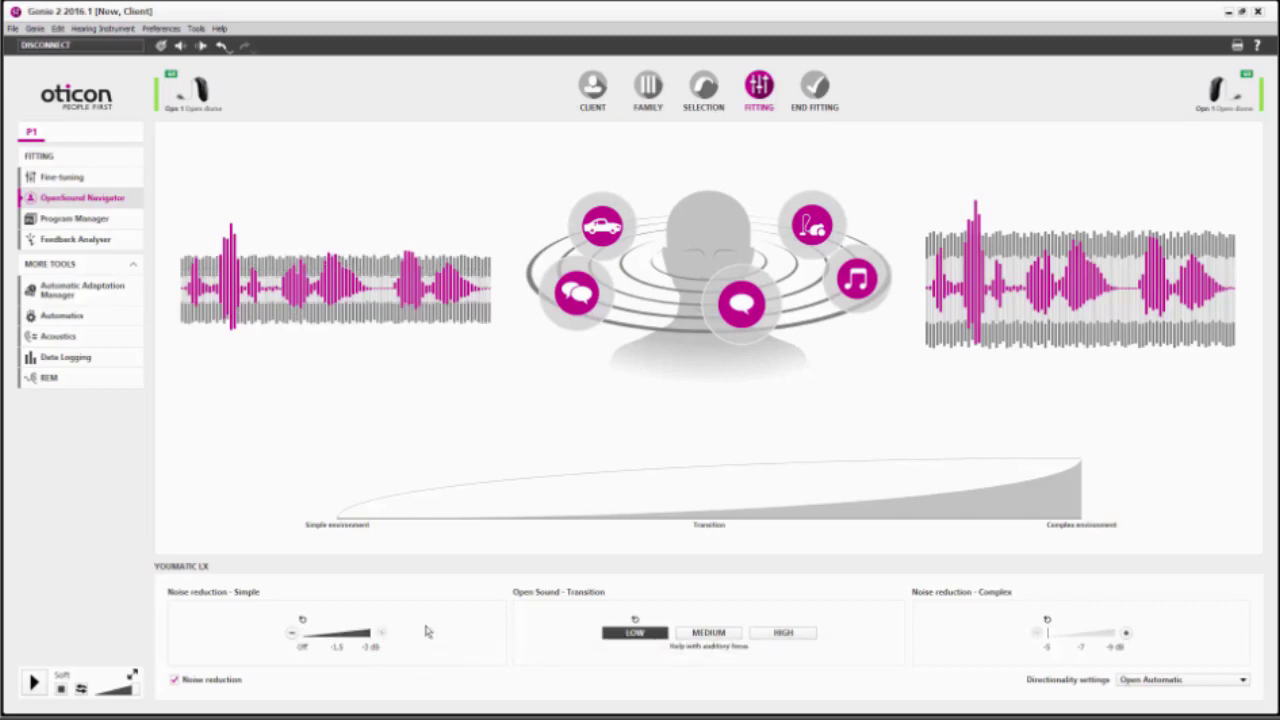
left_click(1127, 636)
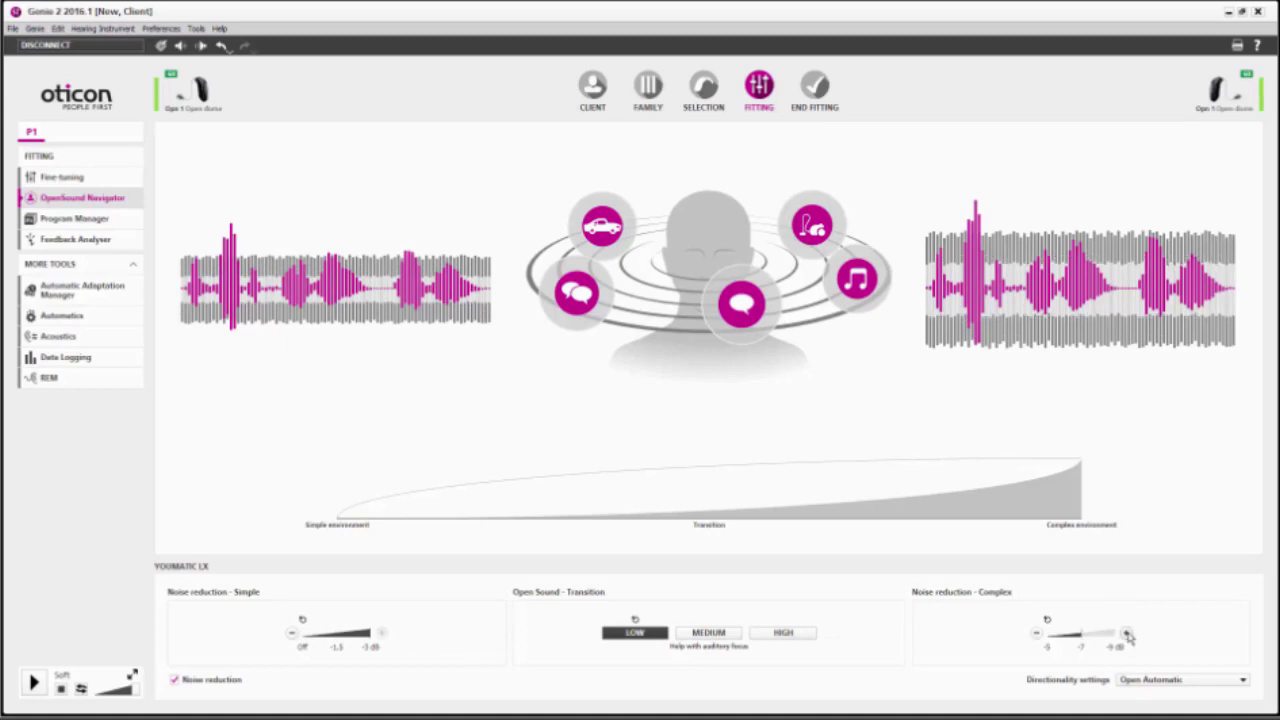
left_click(1037, 637)
left_click(1037, 637)
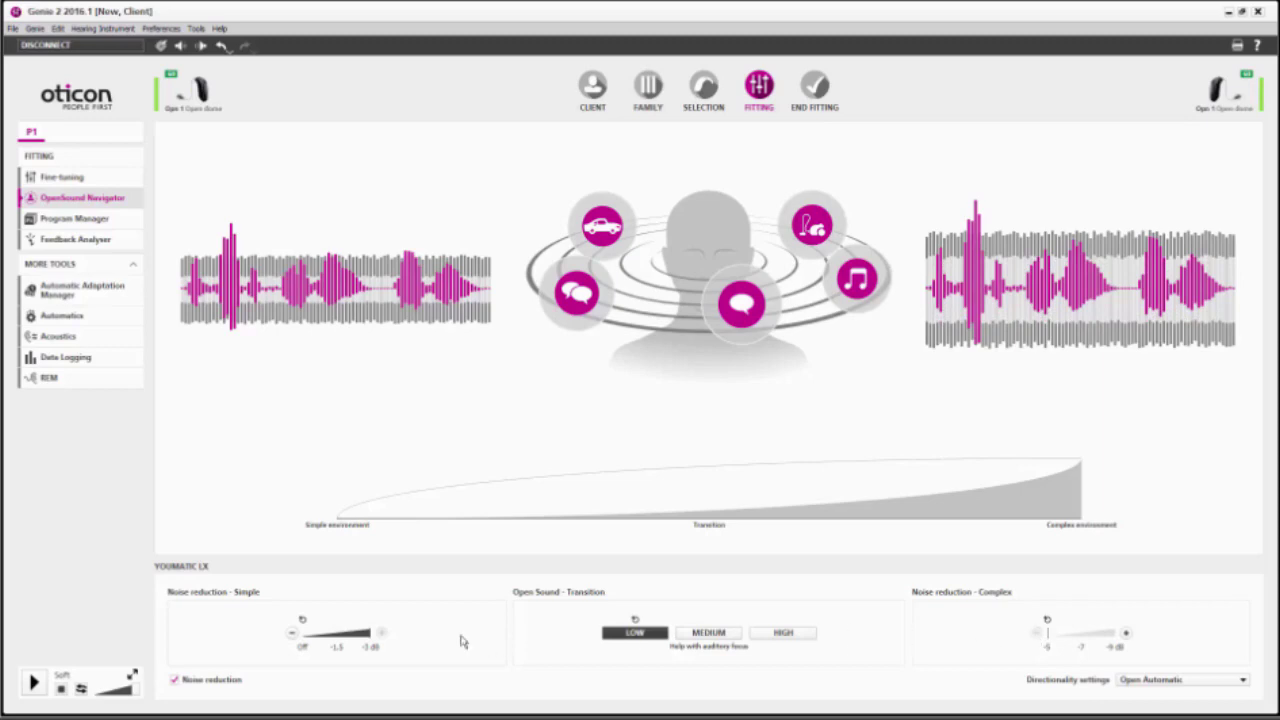
left_click(293, 636)
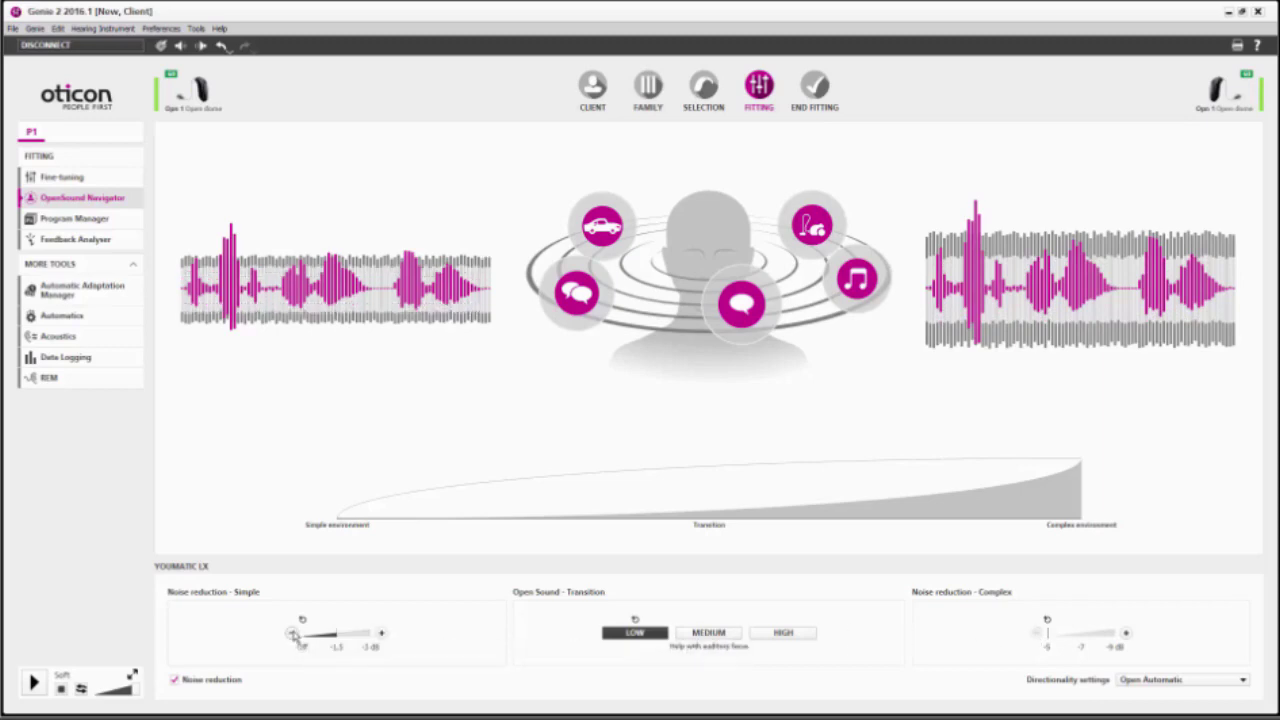
left_click(293, 636)
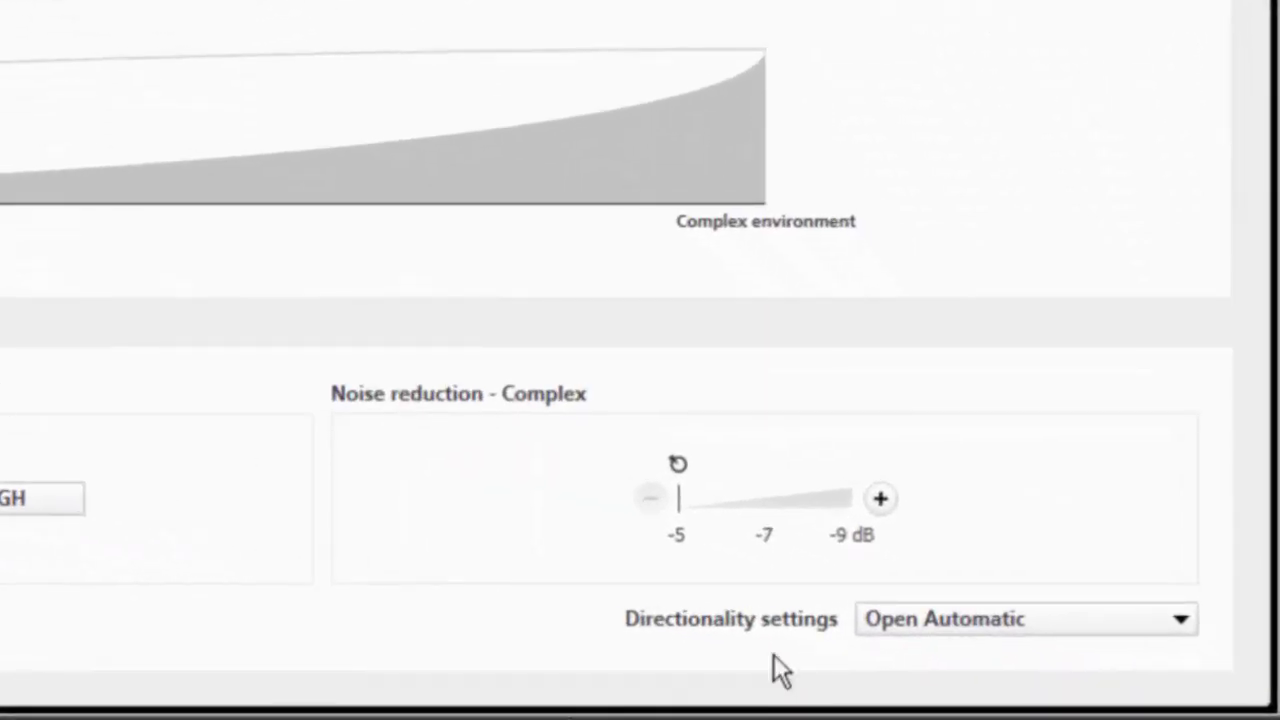
View the Directionality settings options, keeping Open Automatic, and switch Noise reduction off and on again.
left_click(1181, 619)
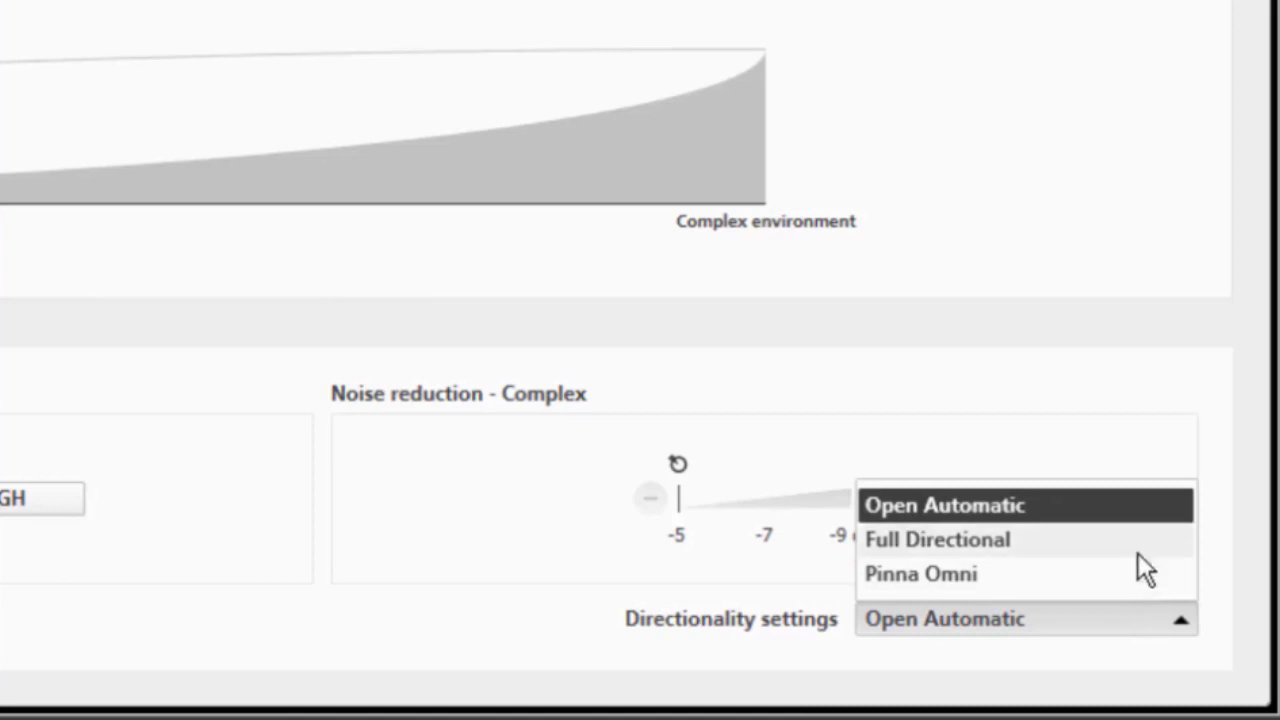
left_click(1185, 620)
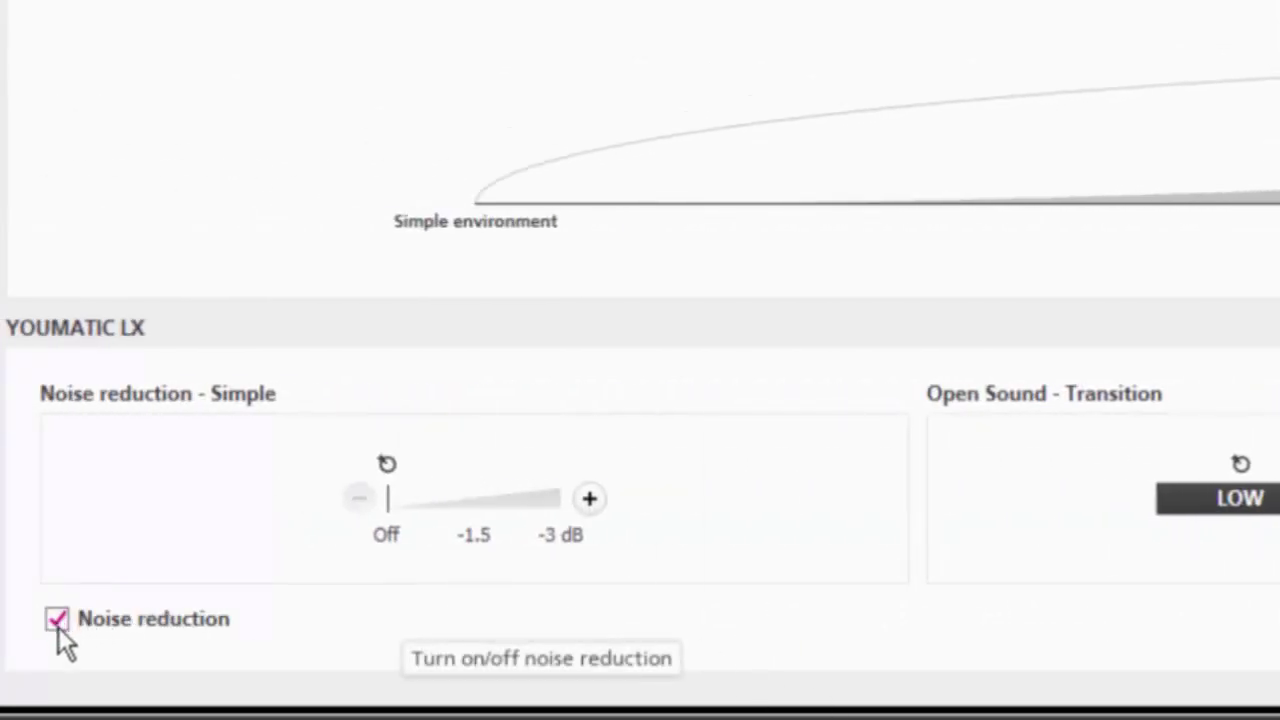
left_click(57, 622)
left_click(57, 622)
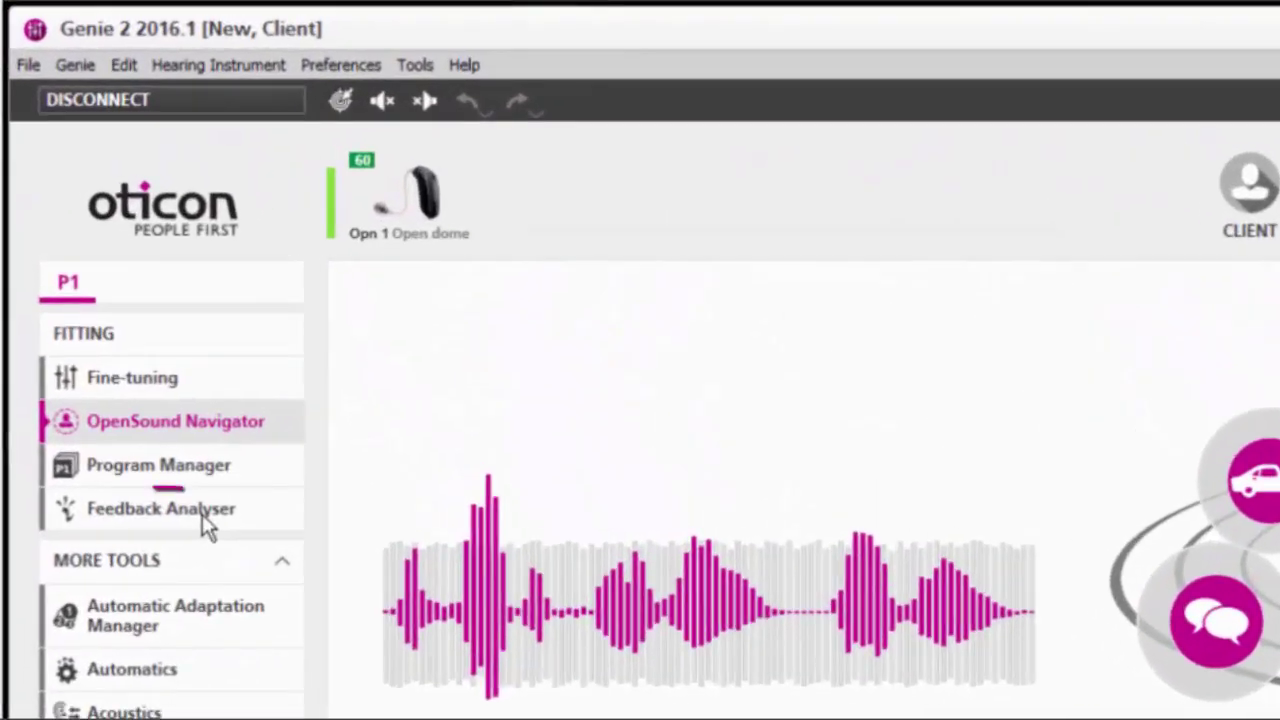
Run the feedback analysis on both ears in the Feedback Analyser.
left_click(205, 512)
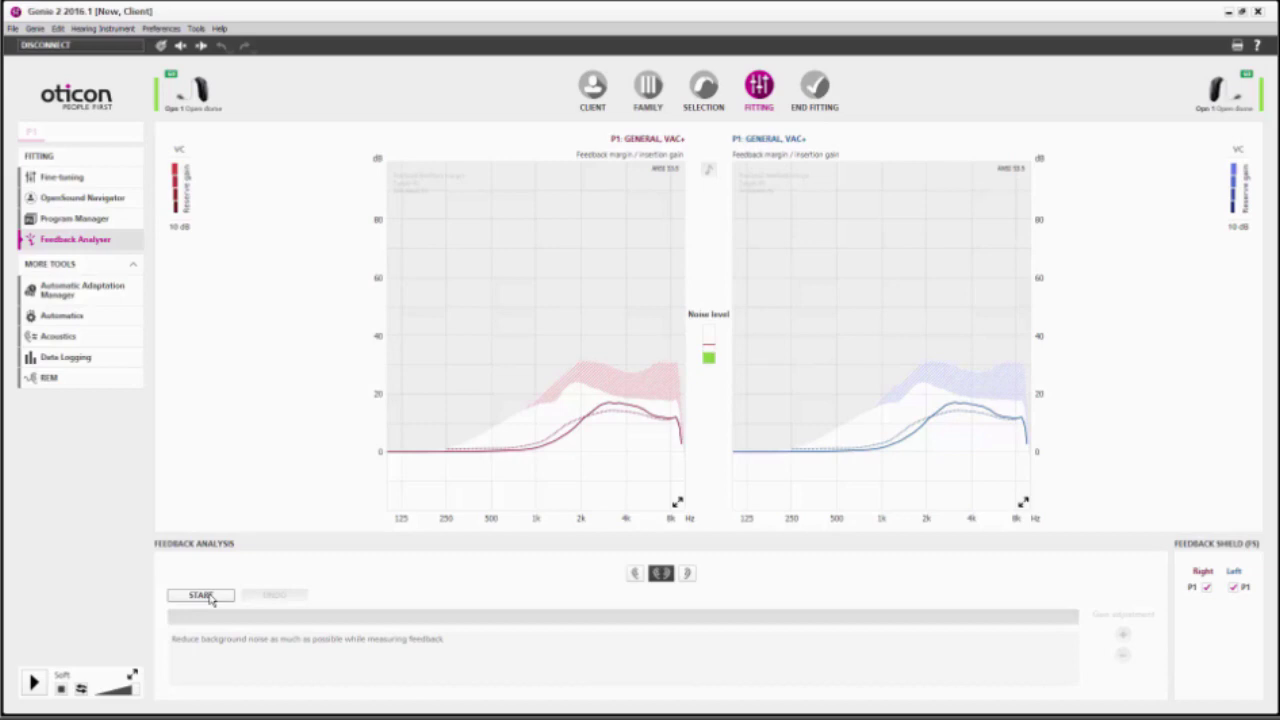
left_click(209, 596)
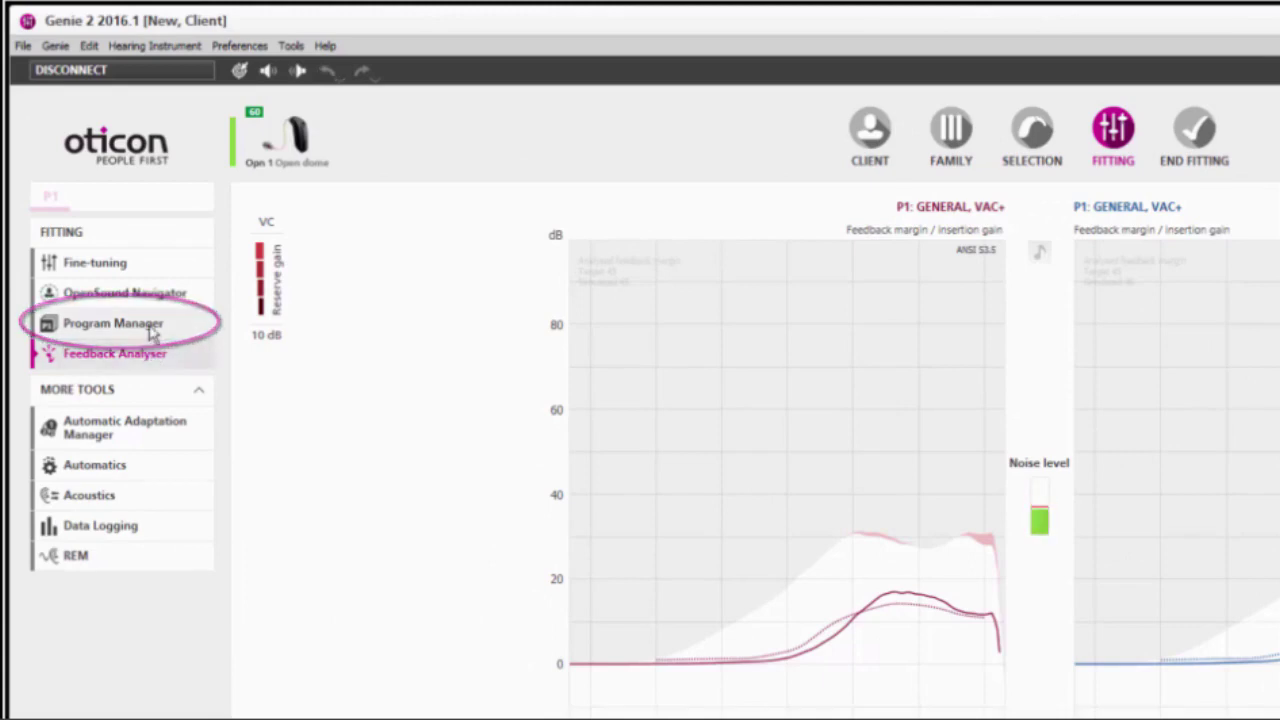
In the Program Manager, assign Phone (M) for both ears as program P2.
left_click(150, 328)
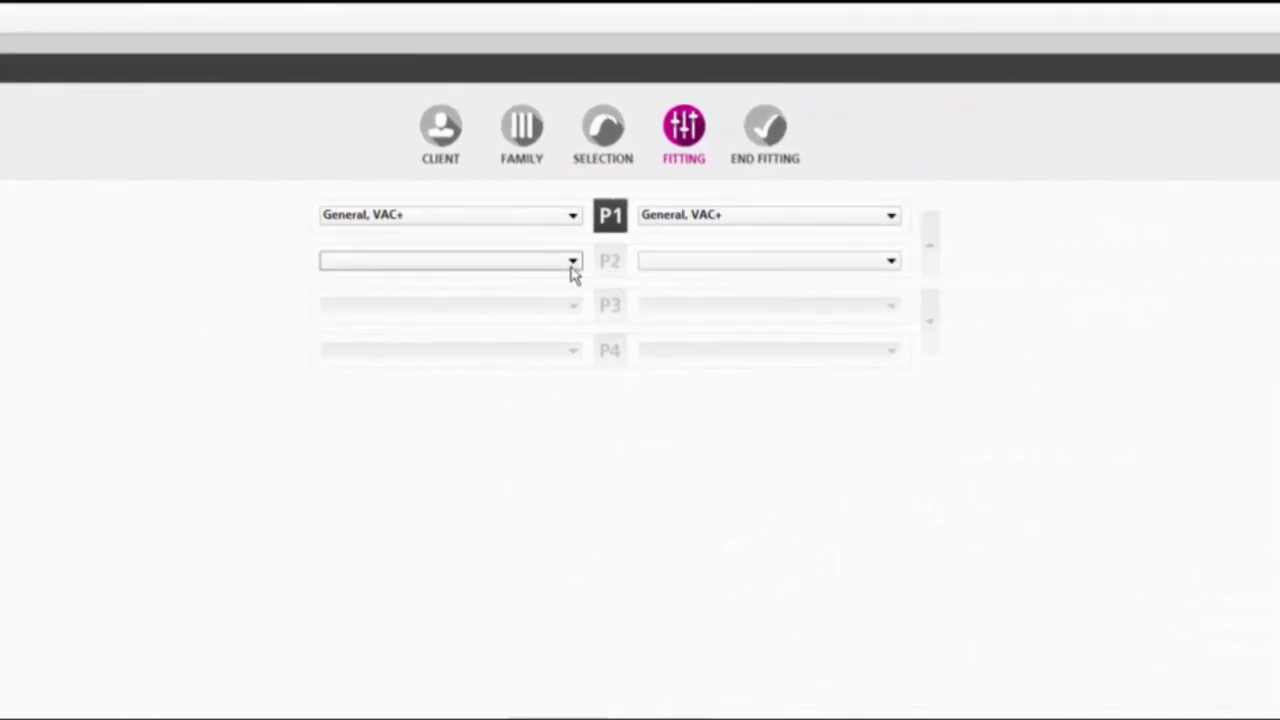
left_click(572, 265)
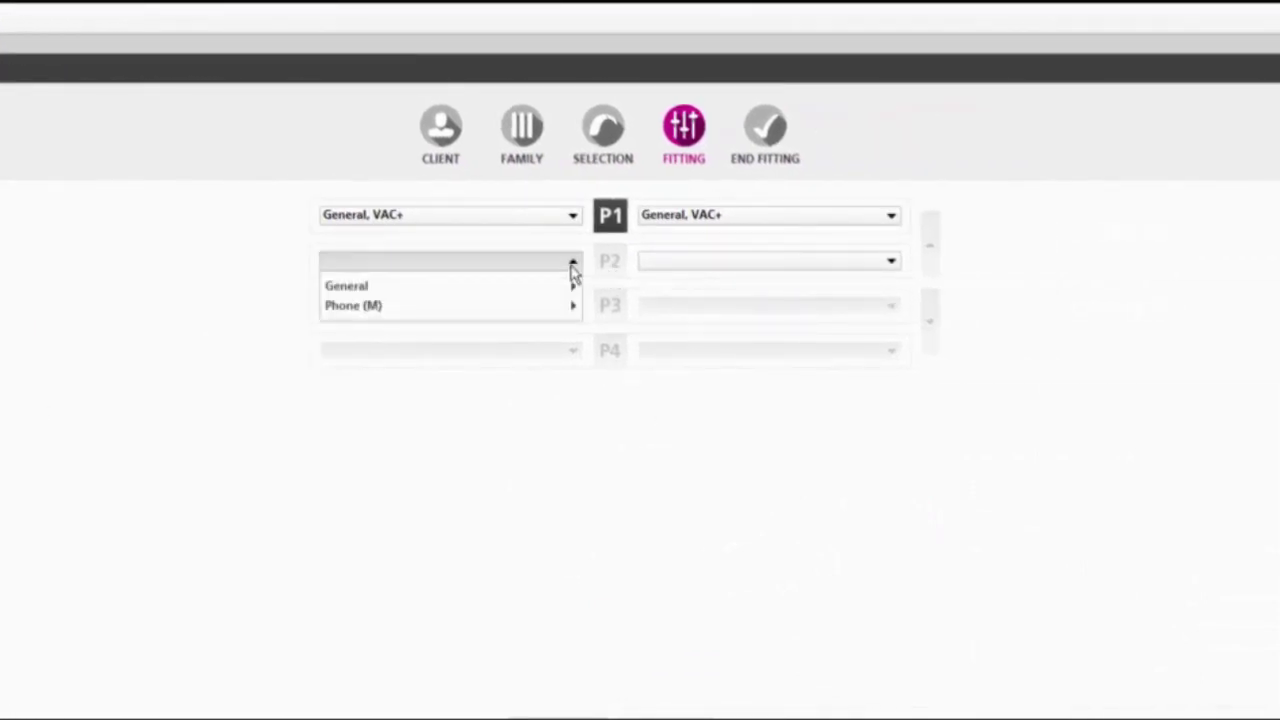
mouse_move(520, 315)
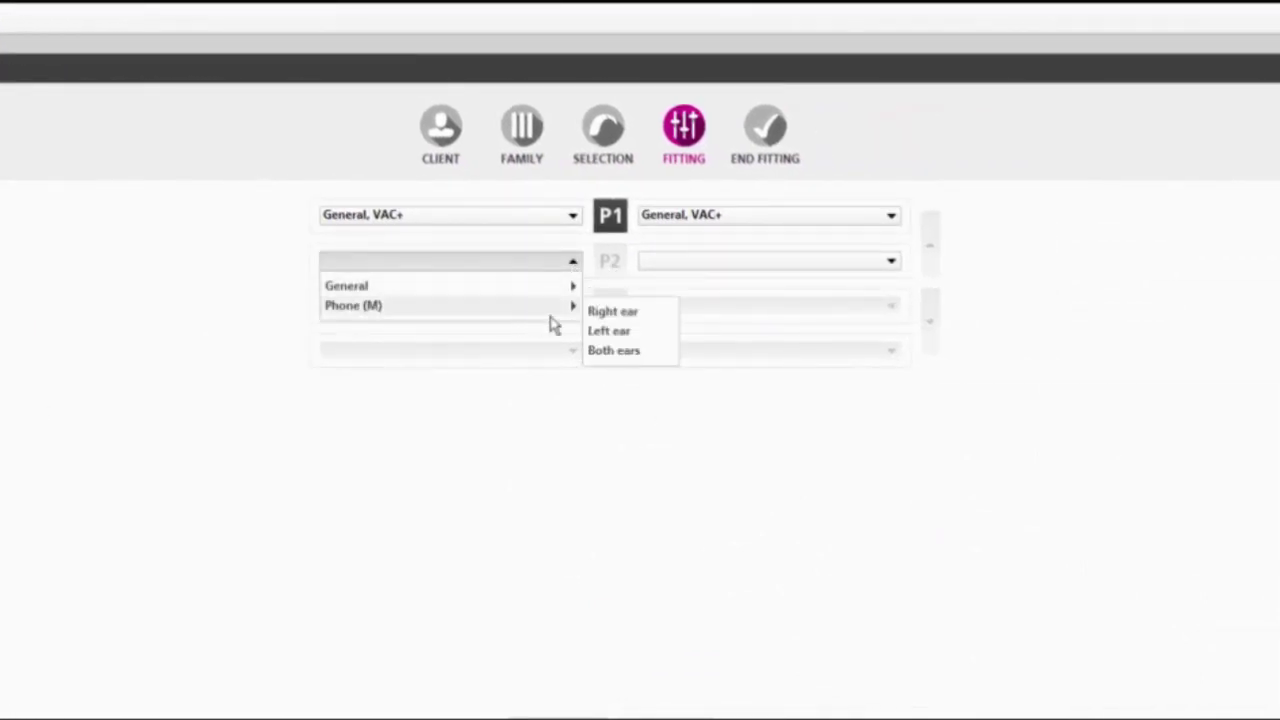
left_click(606, 352)
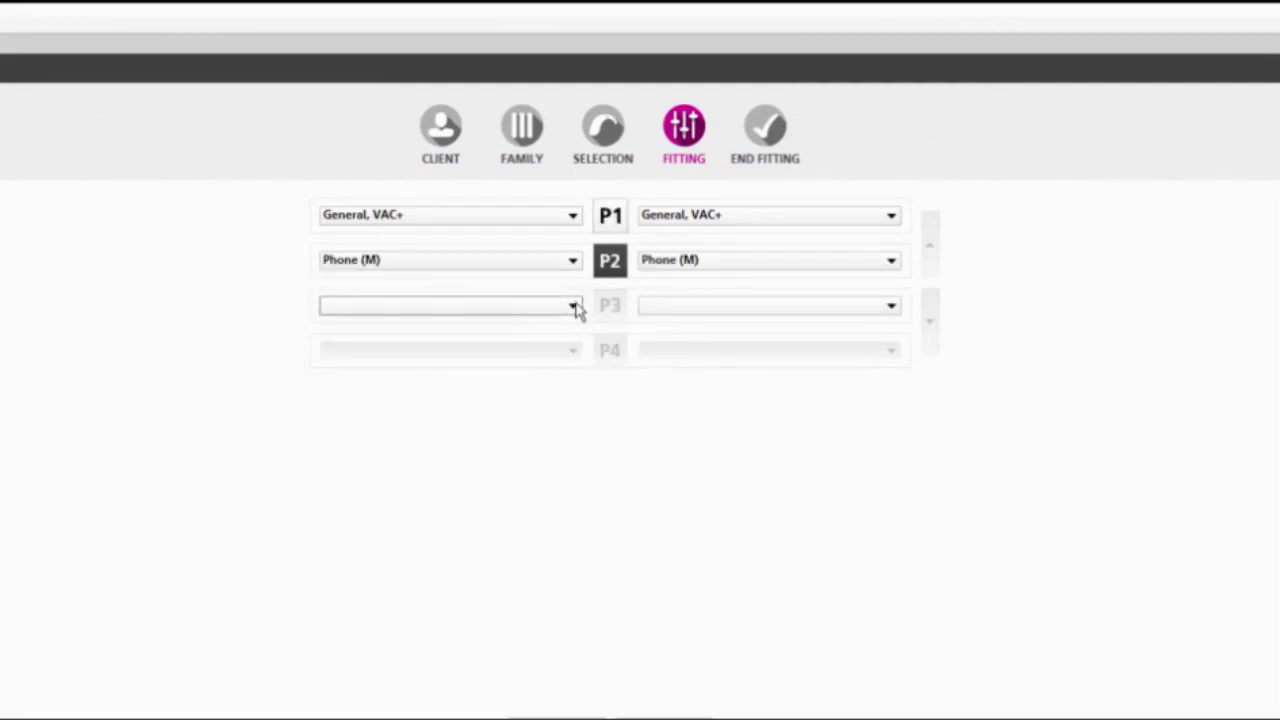
left_click(573, 306)
mouse_move(574, 332)
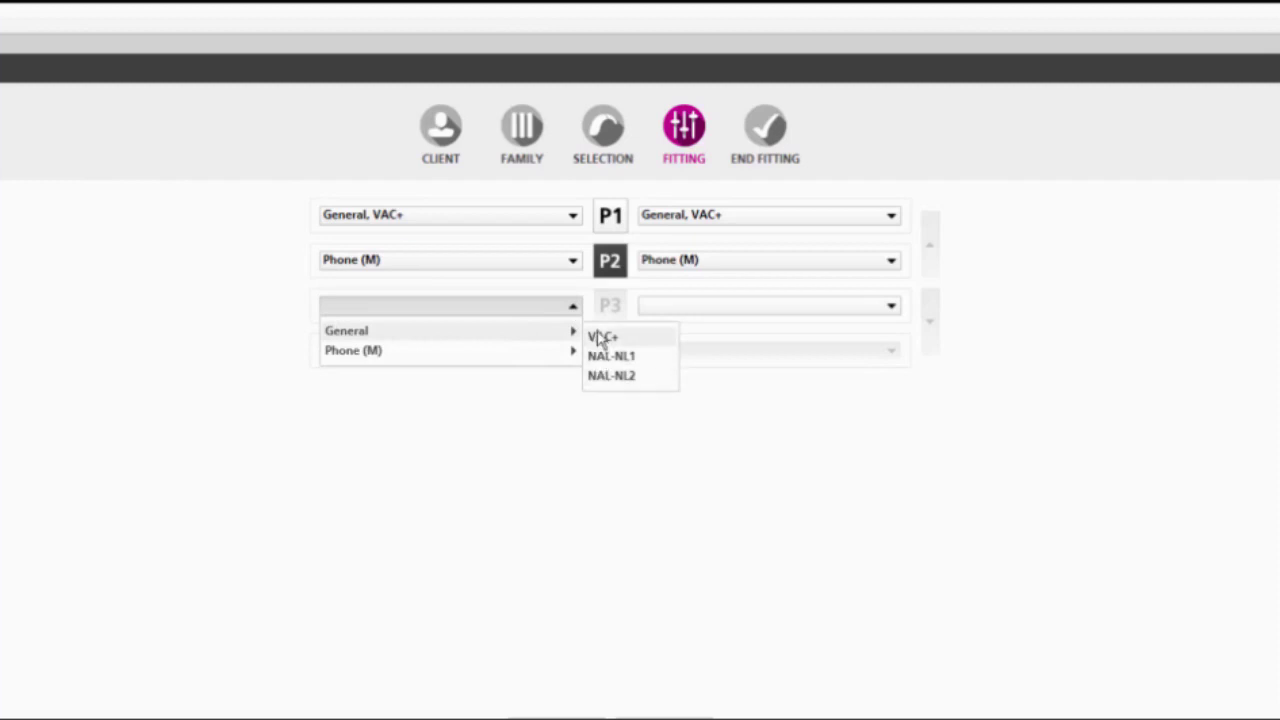
left_click(566, 306)
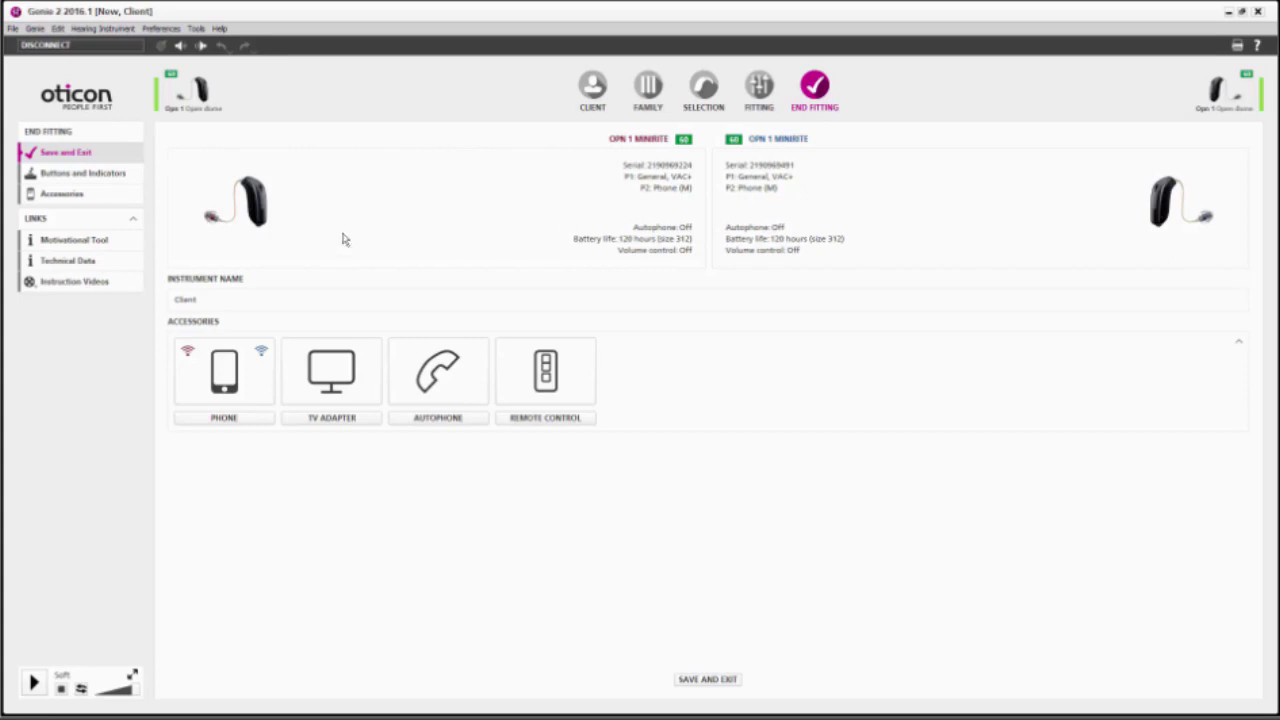
Review the end-fitting settings for Buttons and Indicators and for Accessories.
left_click(84, 173)
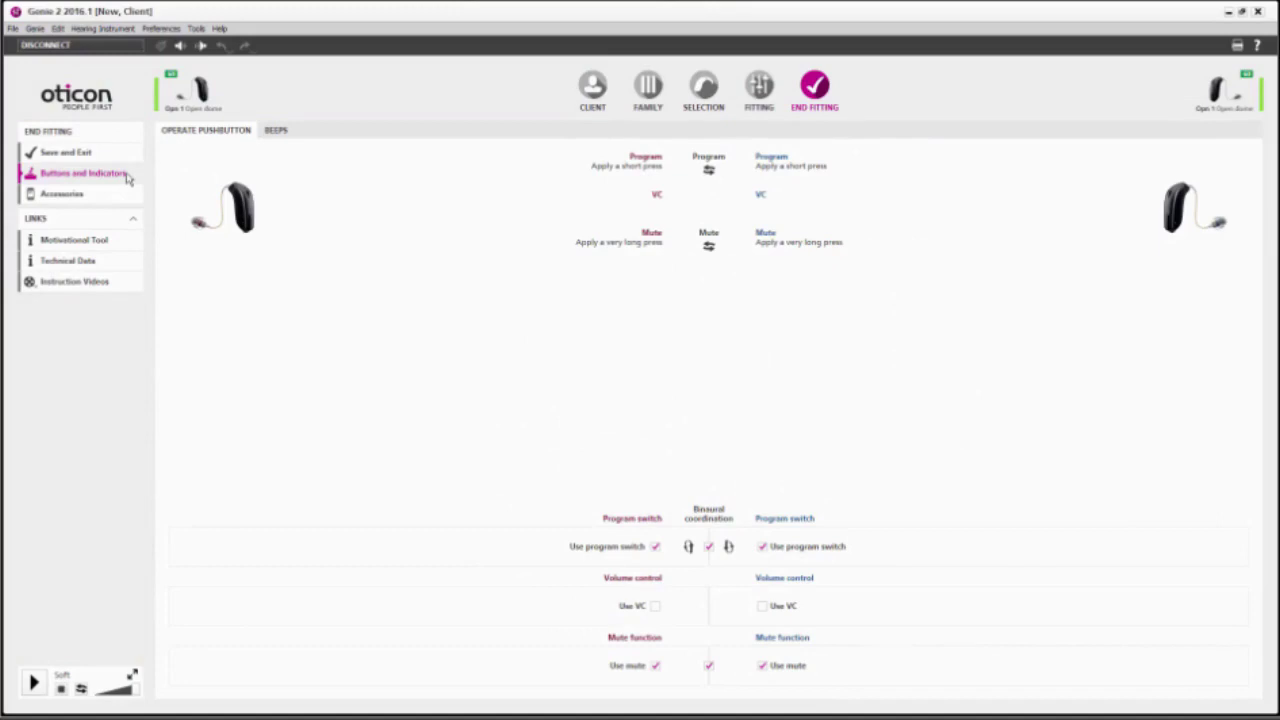
left_click(127, 178)
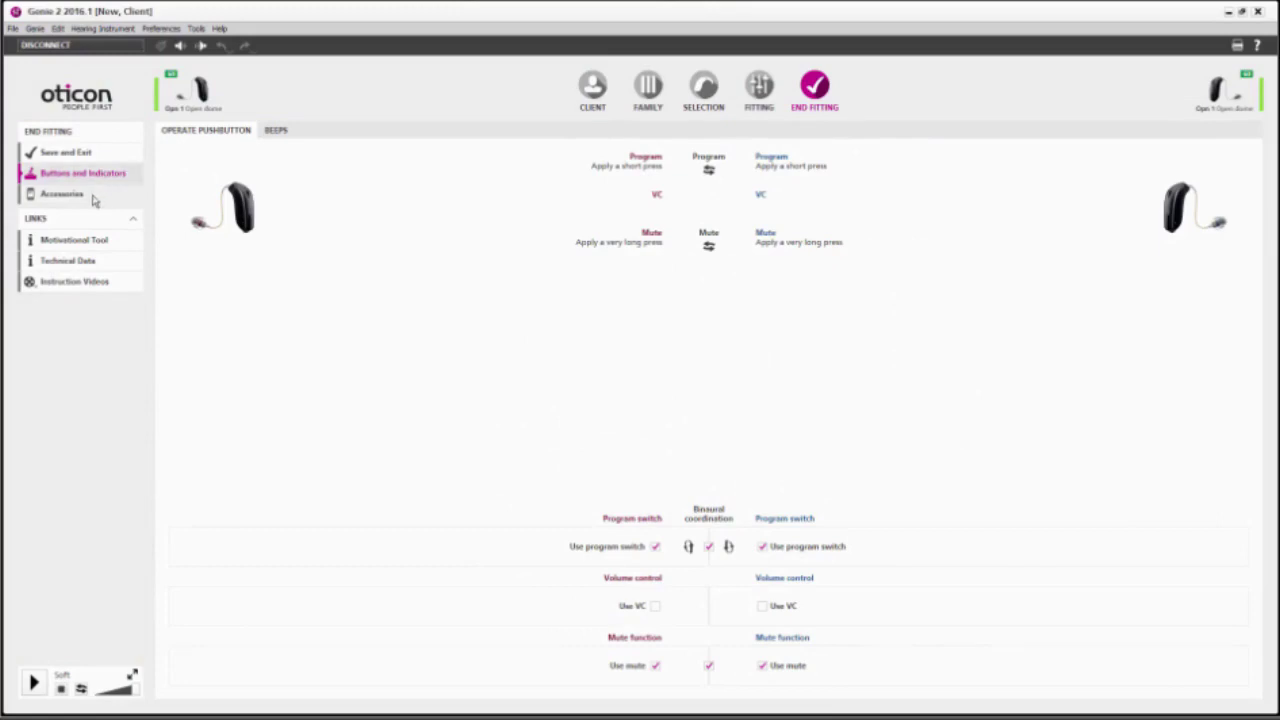
left_click(70, 194)
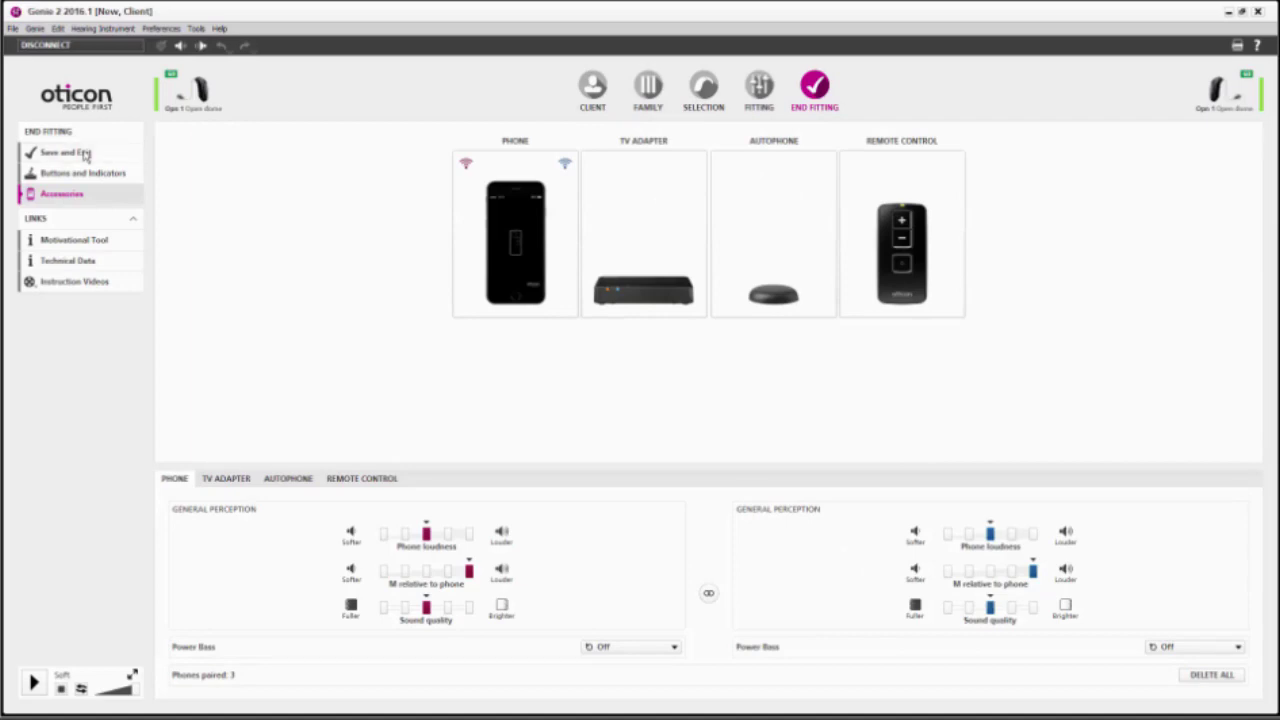
Return to the fitting summary and start saving and exiting the session.
left_click(86, 156)
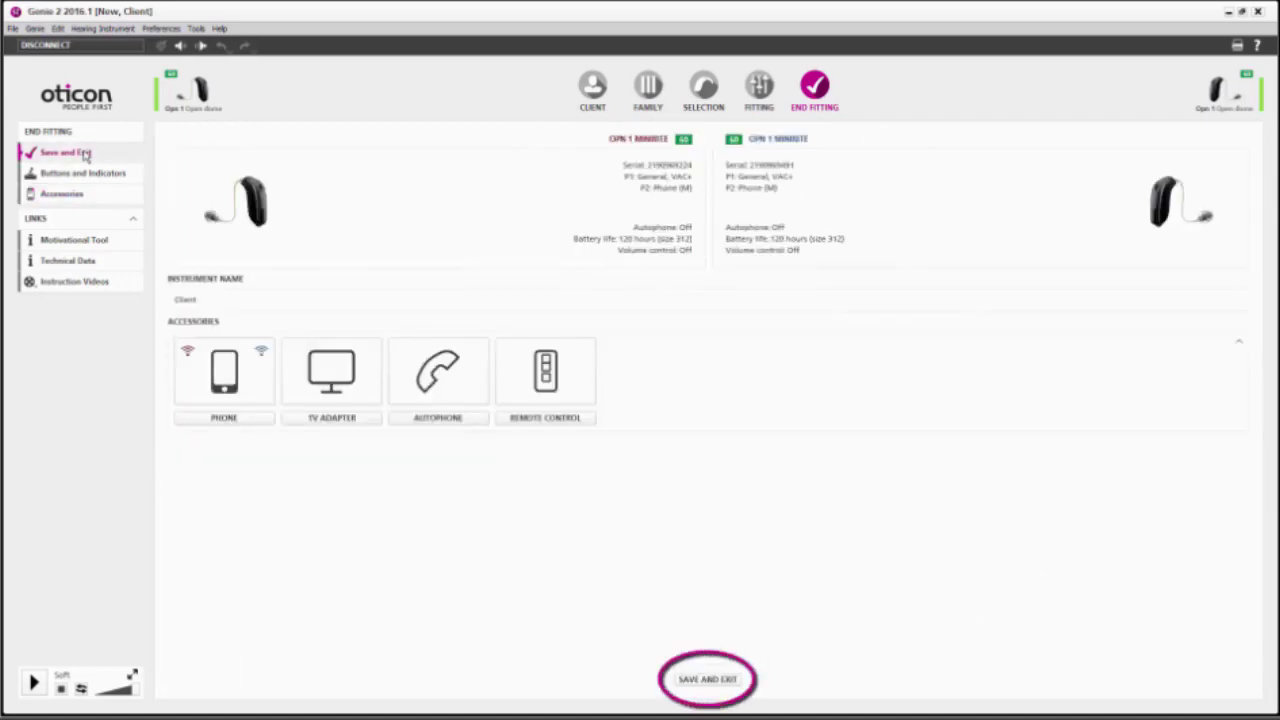
left_click(709, 680)
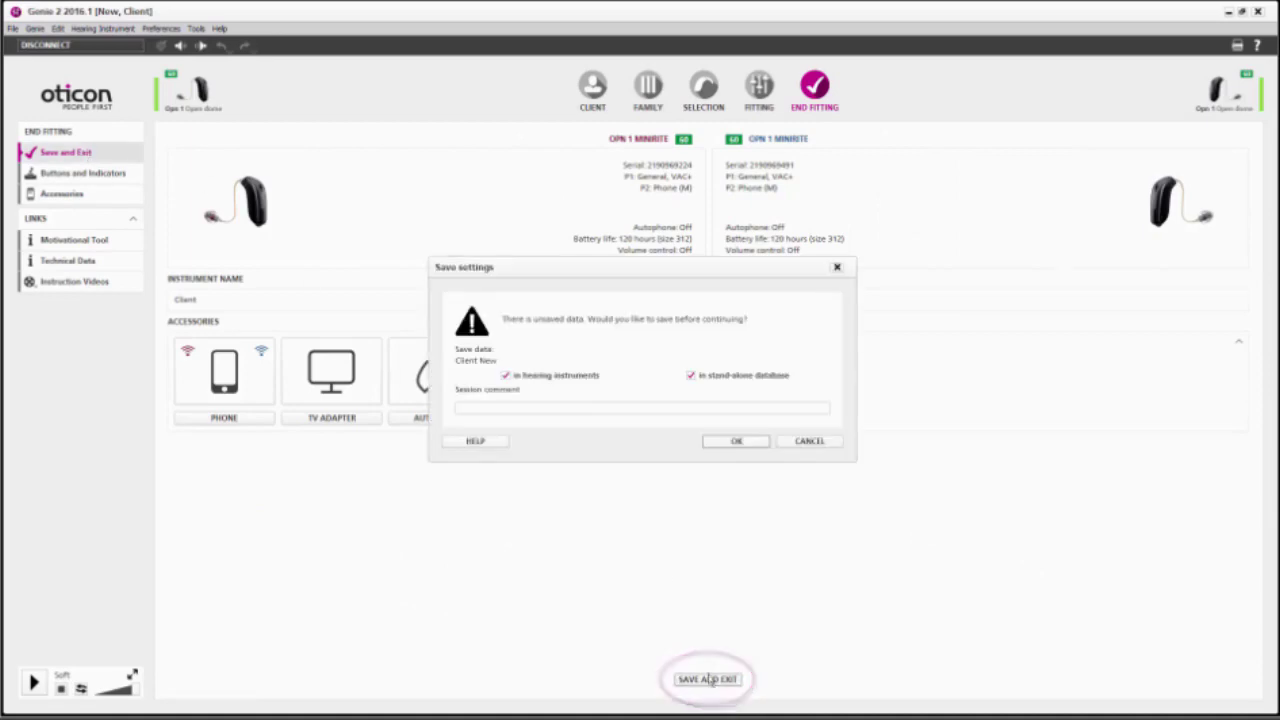